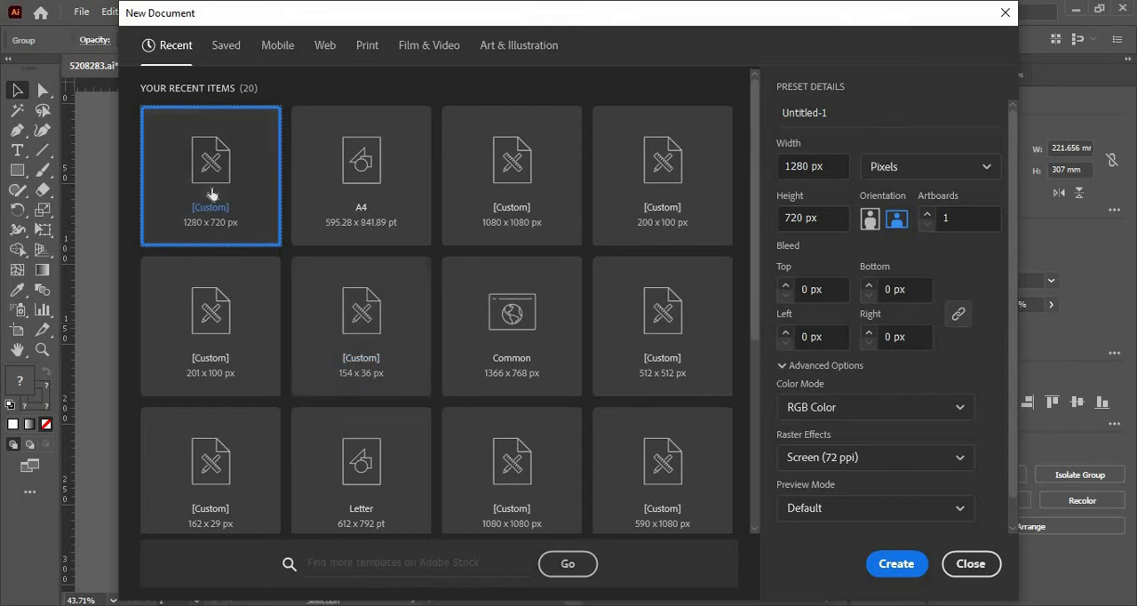
Create a new 1280 x 720 px RGB document named "thumbnail" with one artboard.
left_click(831, 109)
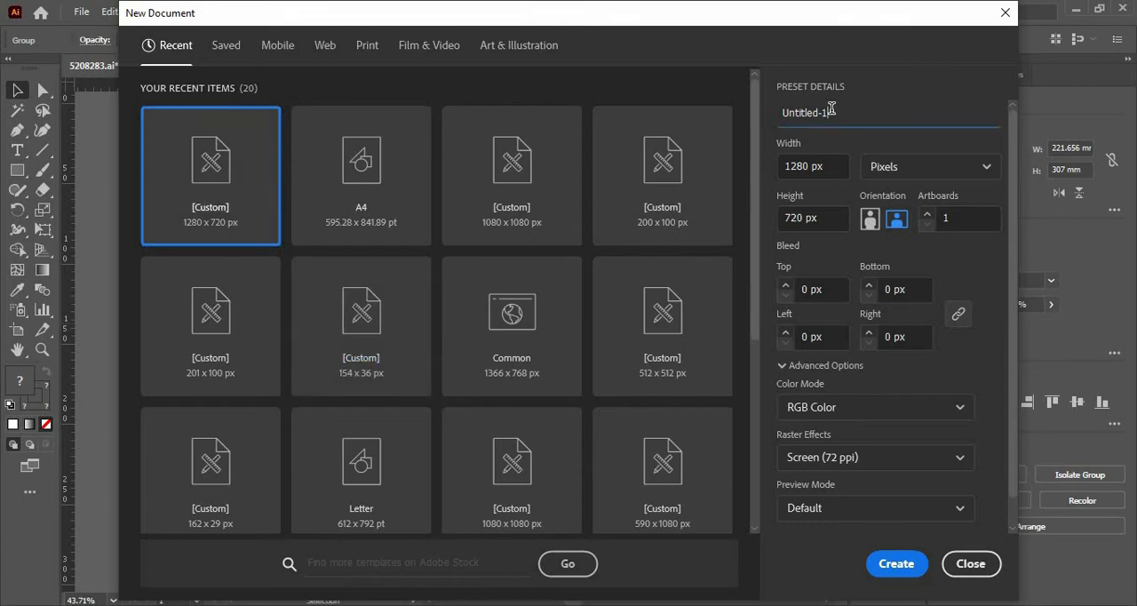
key("ctrl+a")
type("thumbnail")
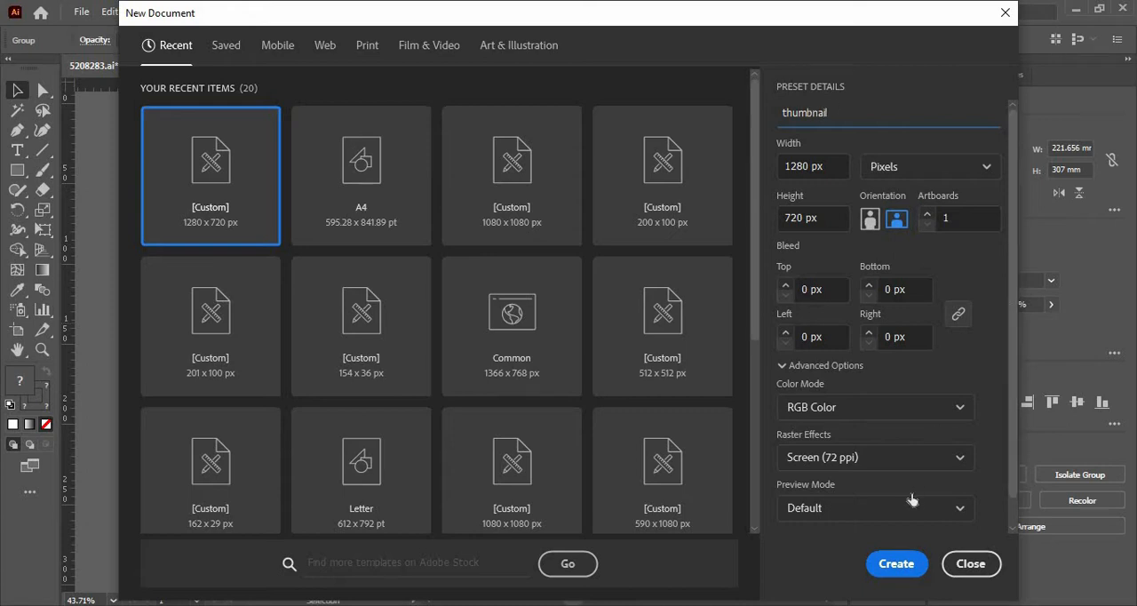
left_click(897, 563)
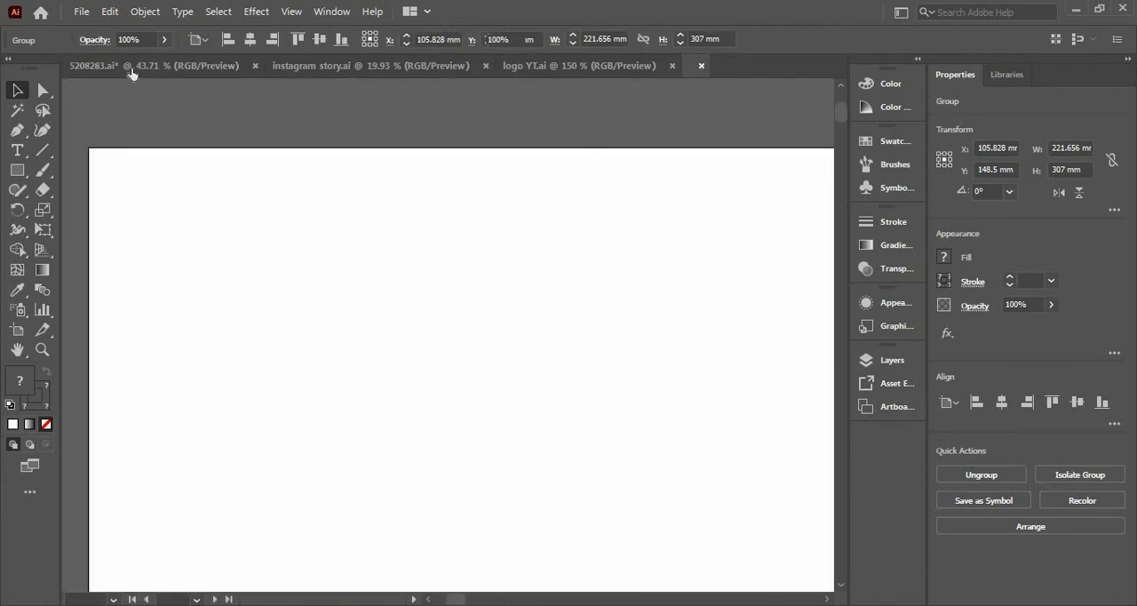
Copy the whole resume group from 5208283.ai and paste it into the thumbnail document.
left_click(114, 70)
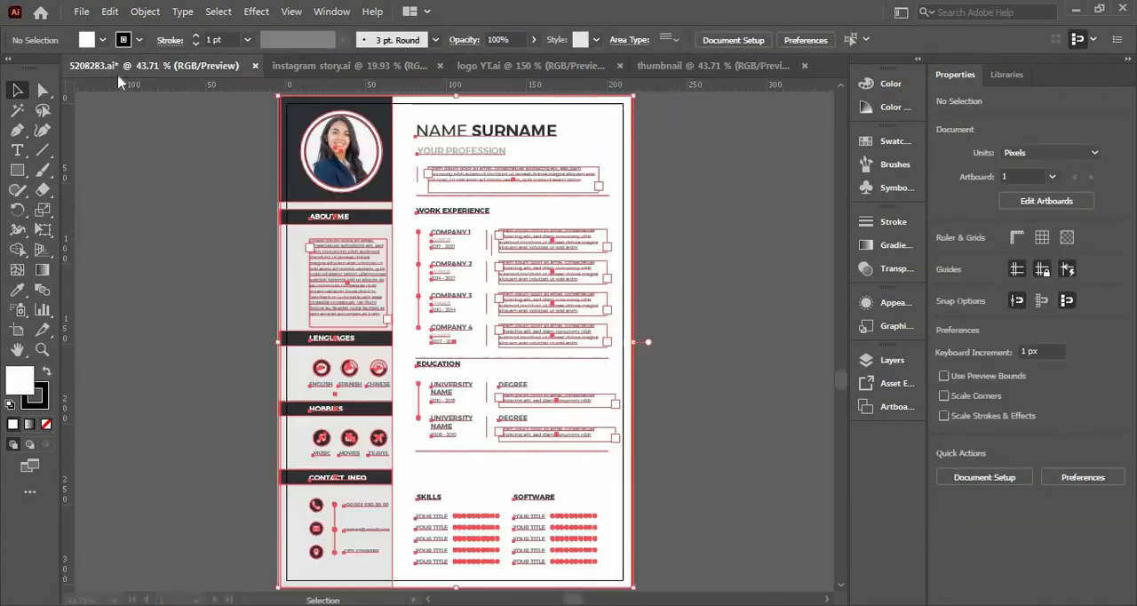
left_click(297, 284)
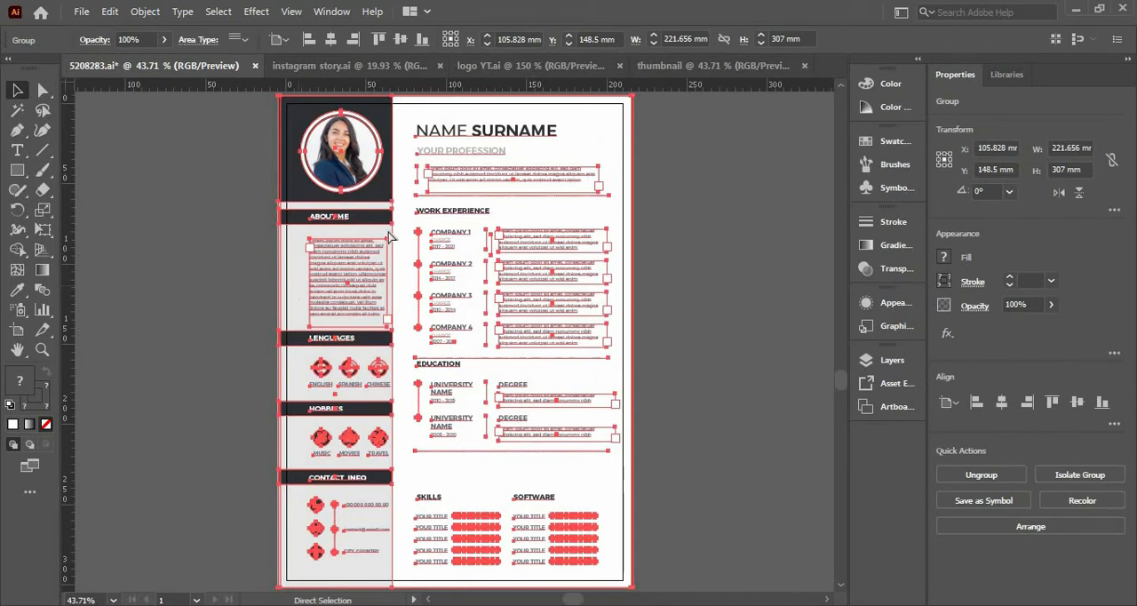
left_click(710, 66)
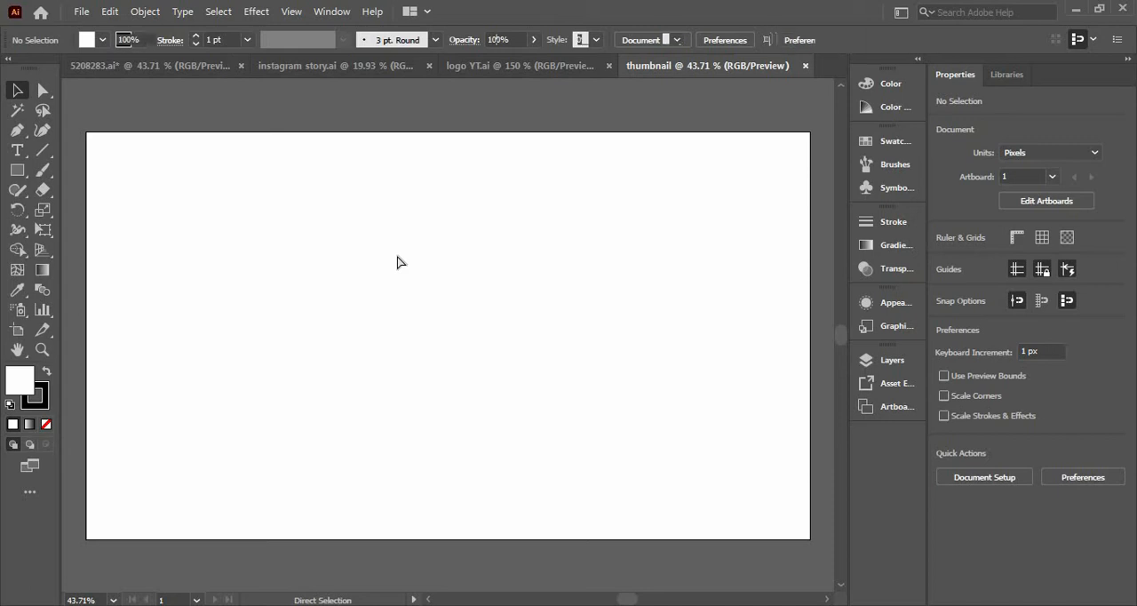
key("ctrl+v")
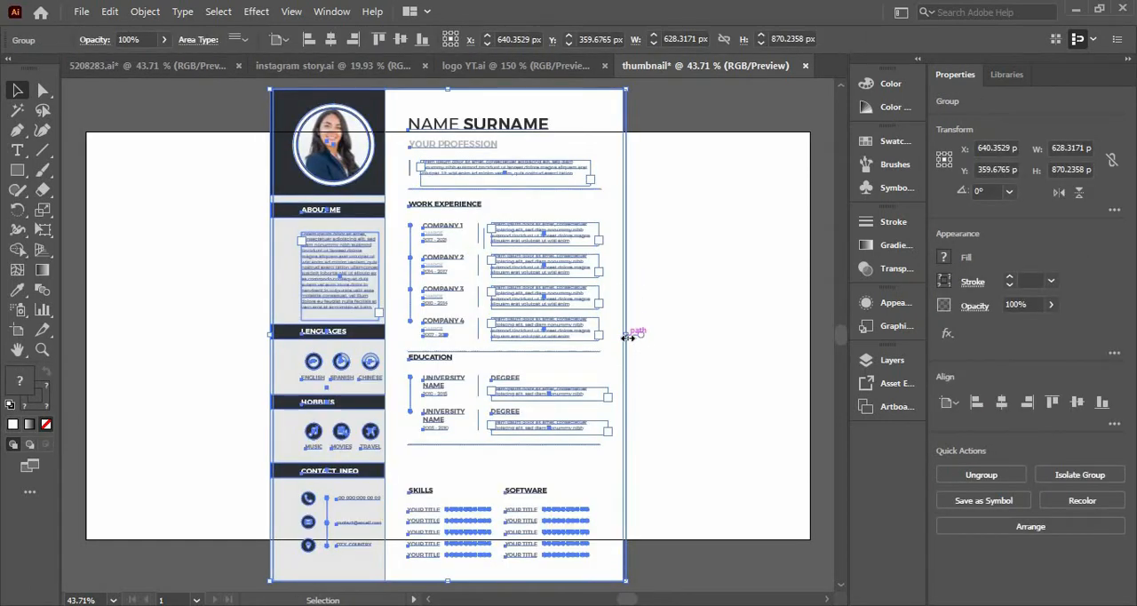
Scale the pasted resume proportionally to about 419 x 581 px and move it about 297 px towards the artboard's left side.
left_click_drag(626, 337, 569, 325)
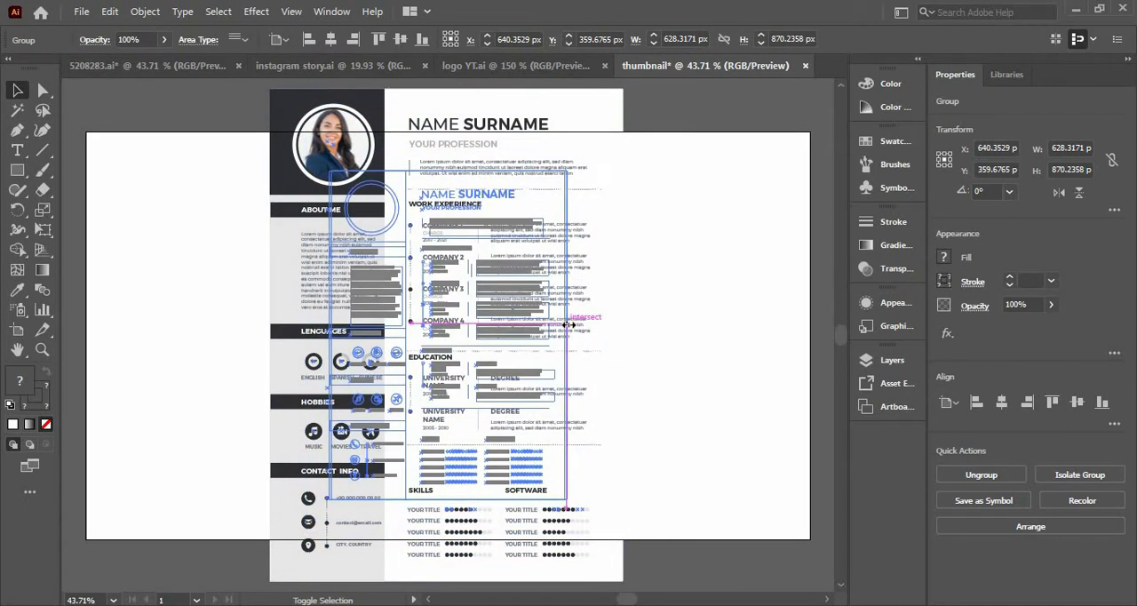
left_click_drag(395, 267, 228, 267)
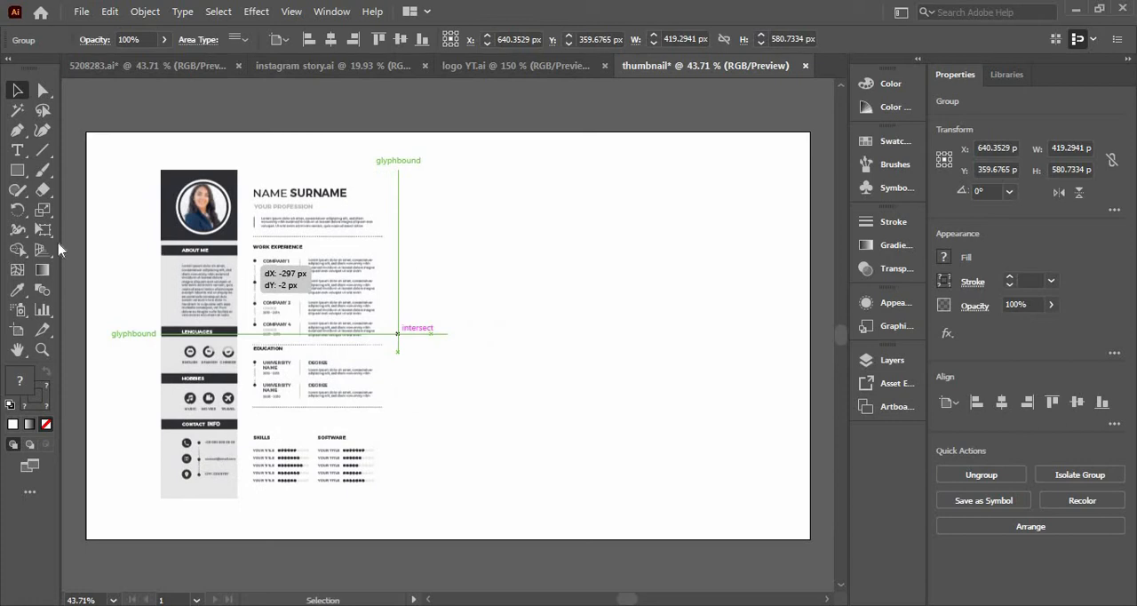
left_click_drag(59, 249, 58, 250)
Draw a rectangle about 470 px high across the full artboard width and send it behind the resume.
left_click(18, 175)
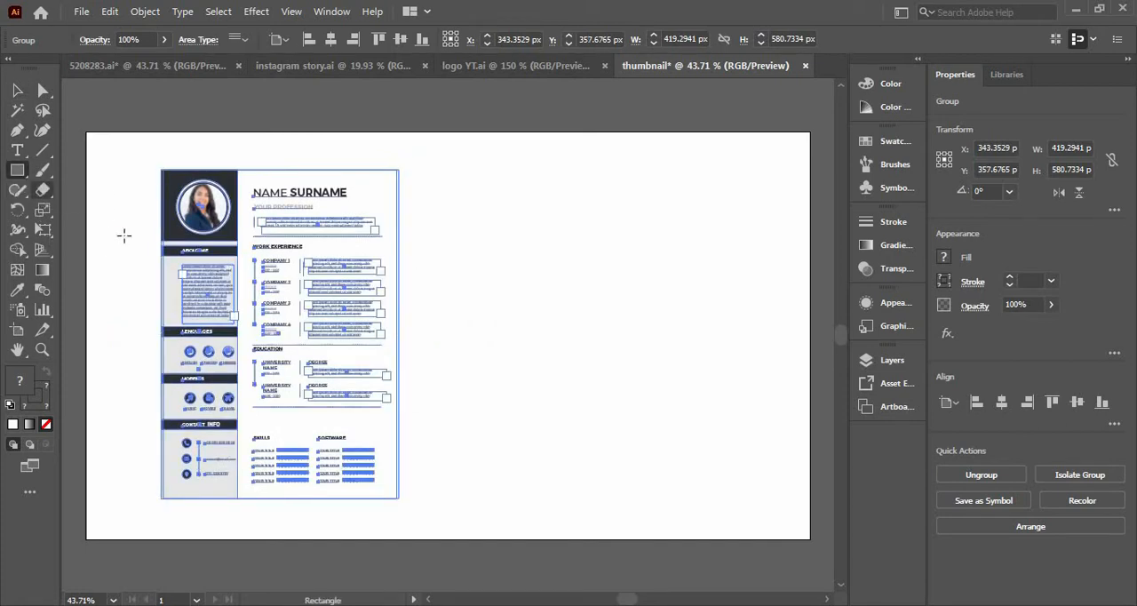
left_click_drag(85, 197, 811, 462)
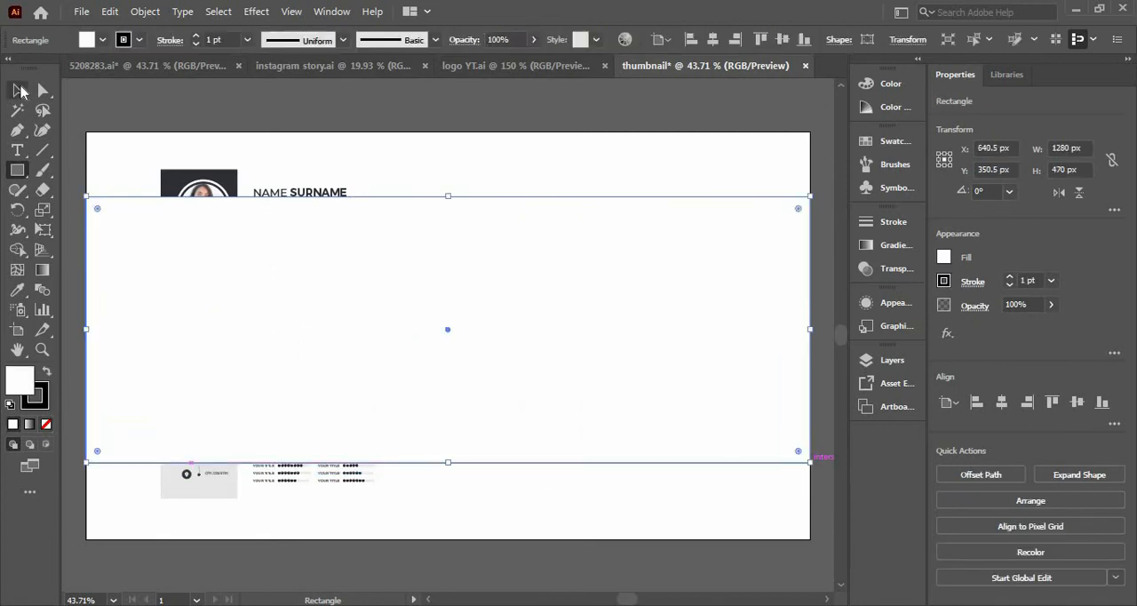
key("v")
right_click(525, 399)
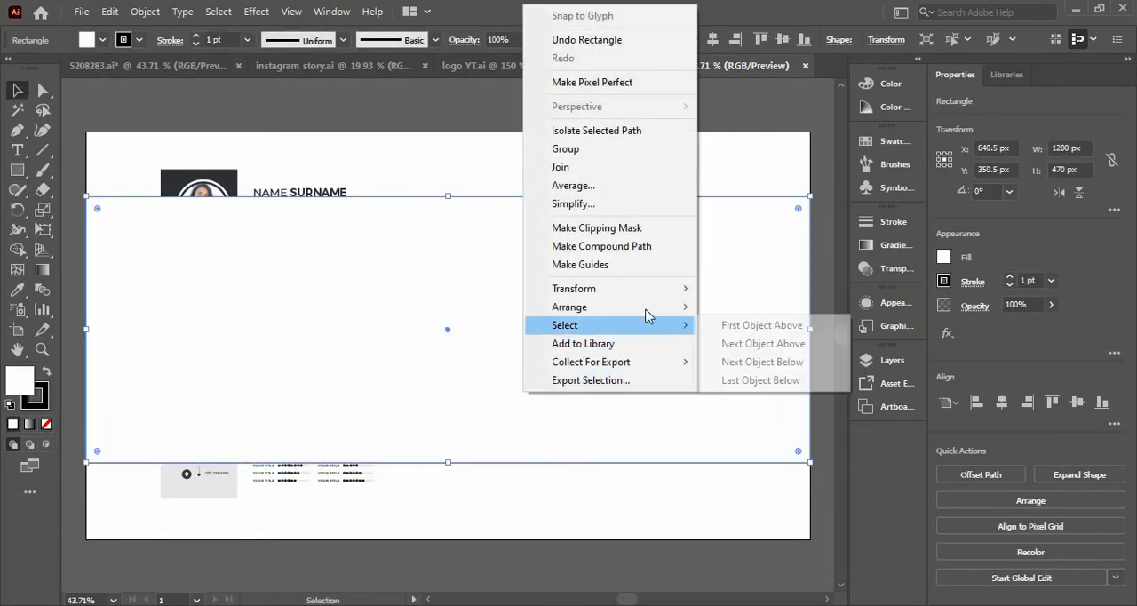
mouse_move(675, 307)
left_click(724, 361)
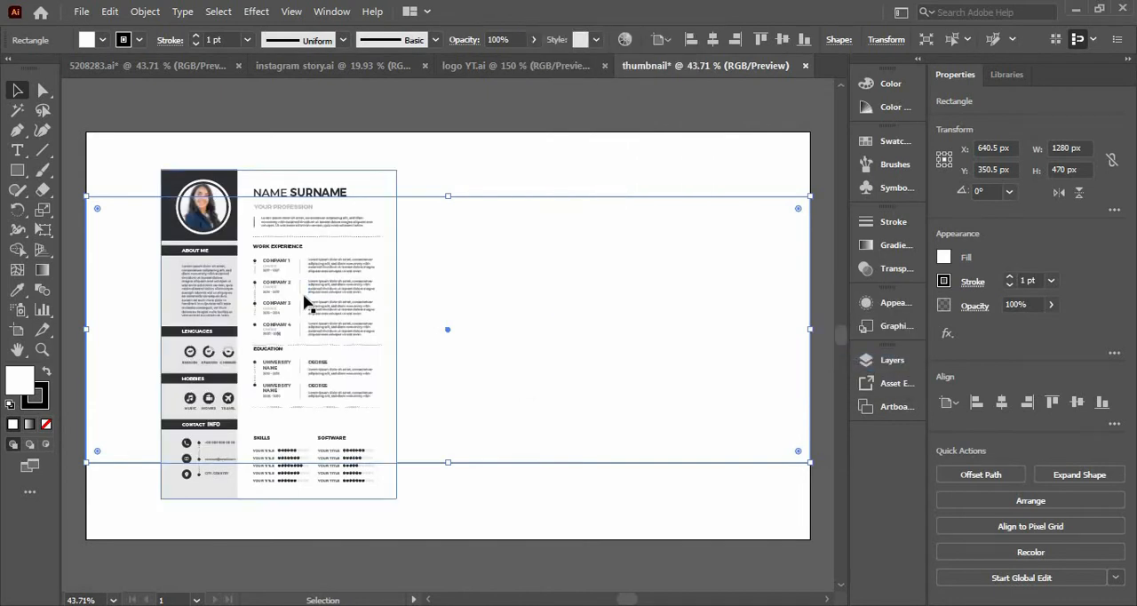
Fill the wide rectangle with the dark colour sampled from the resume's header block using the Eyedropper.
key("i")
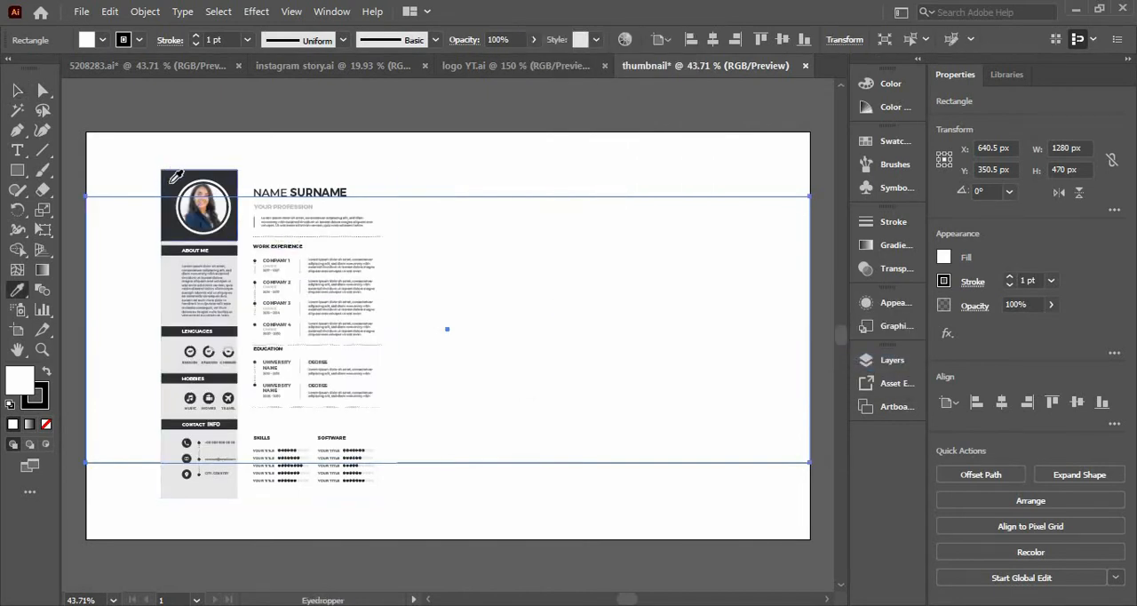
left_click(175, 178)
left_click(22, 95)
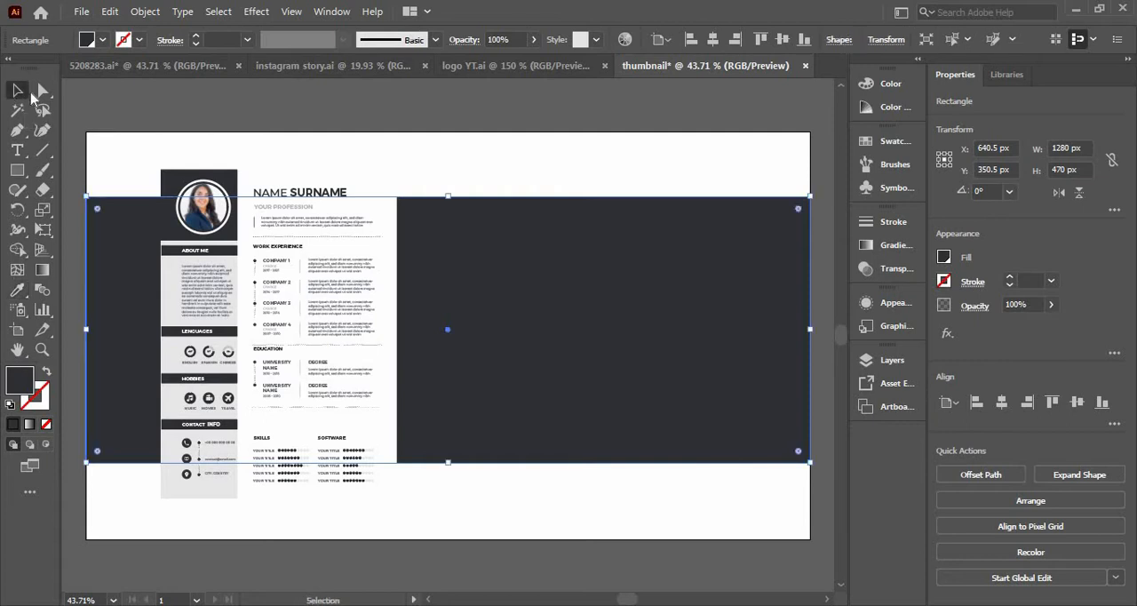
left_click(538, 175)
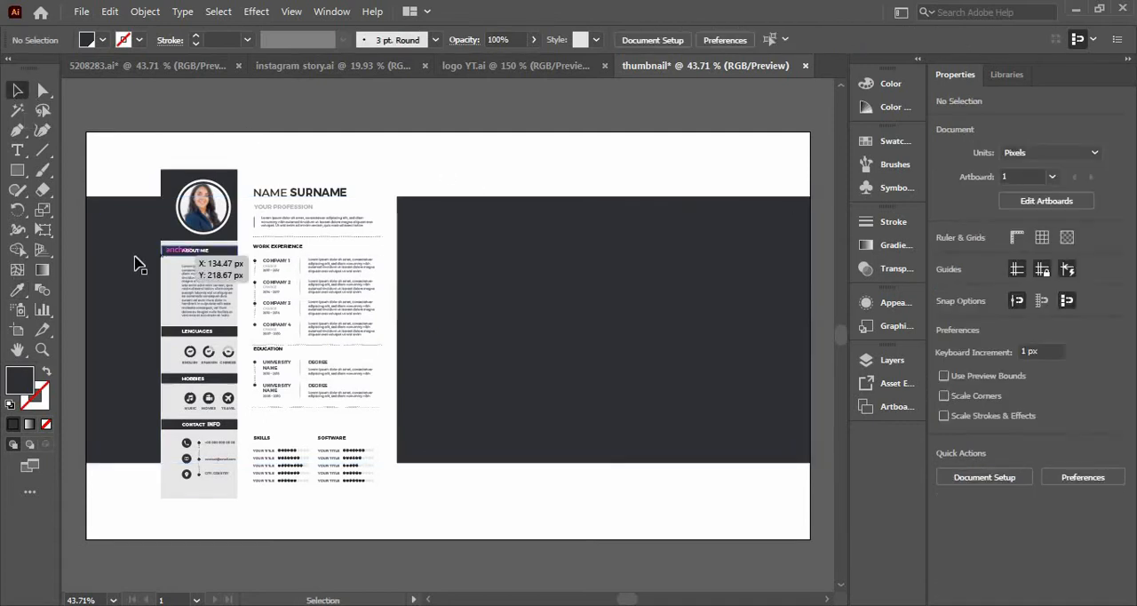
left_click(129, 263)
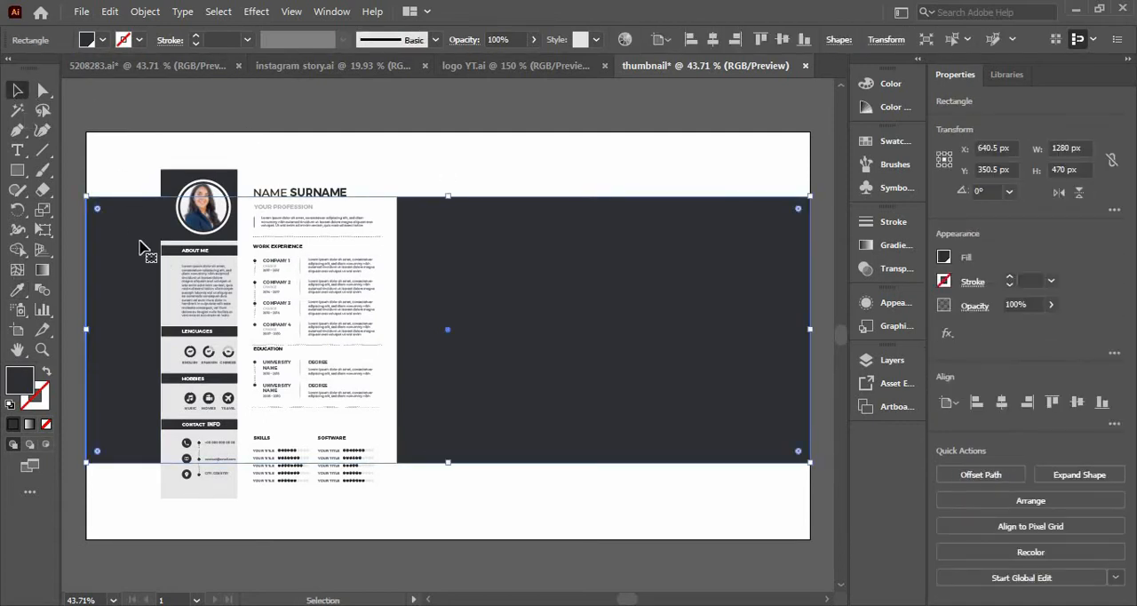
Draw a 1280 x 720 px rectangle covering the whole artboard and send it to the back.
left_click(17, 169)
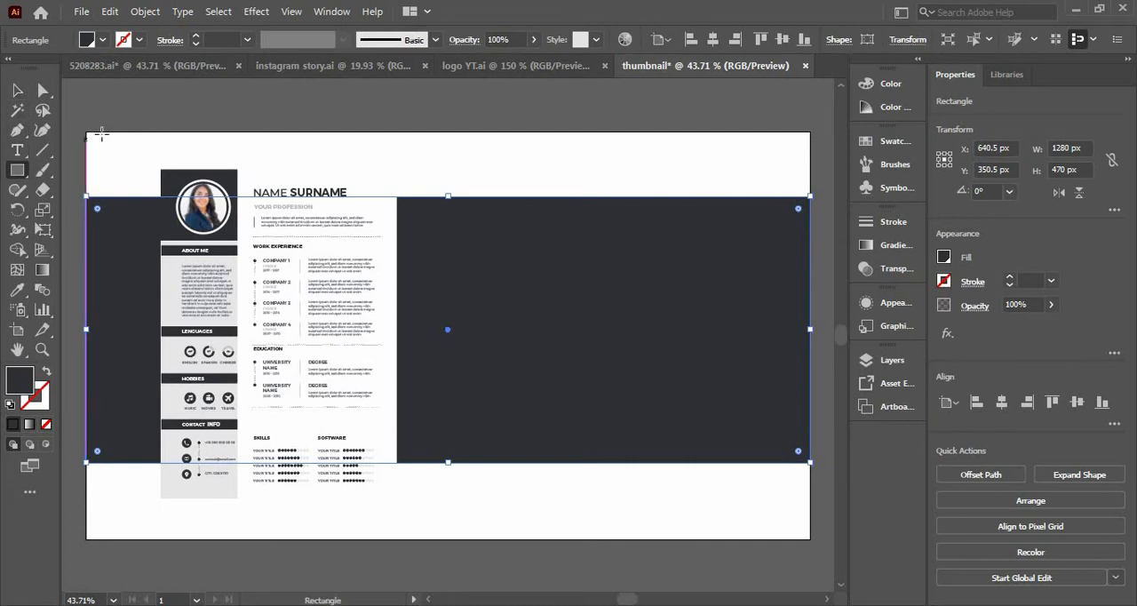
left_click_drag(86, 132, 810, 539)
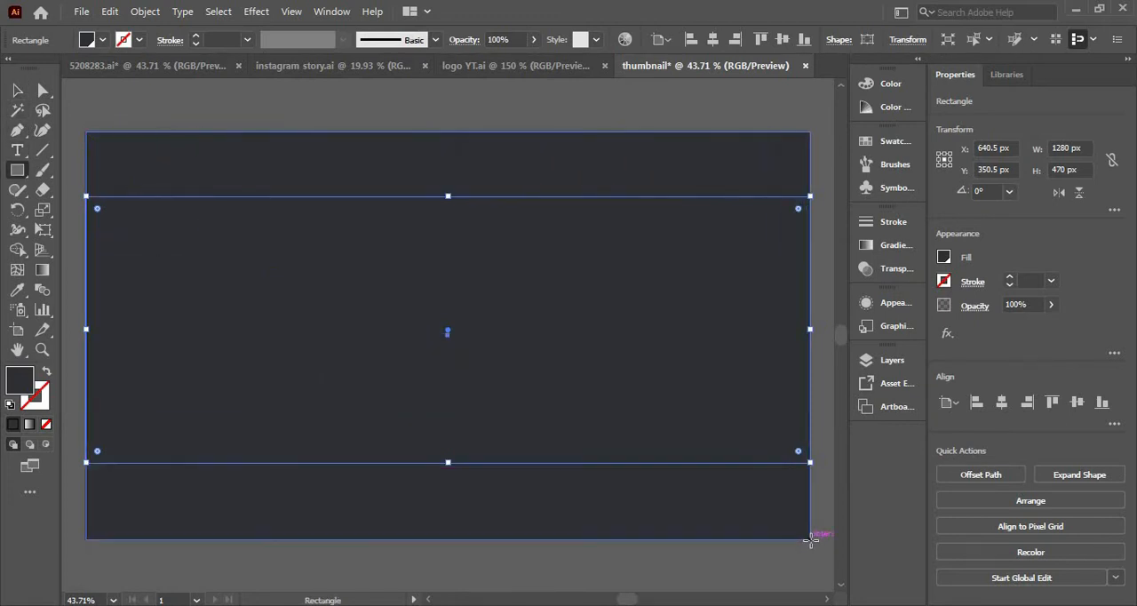
key("v")
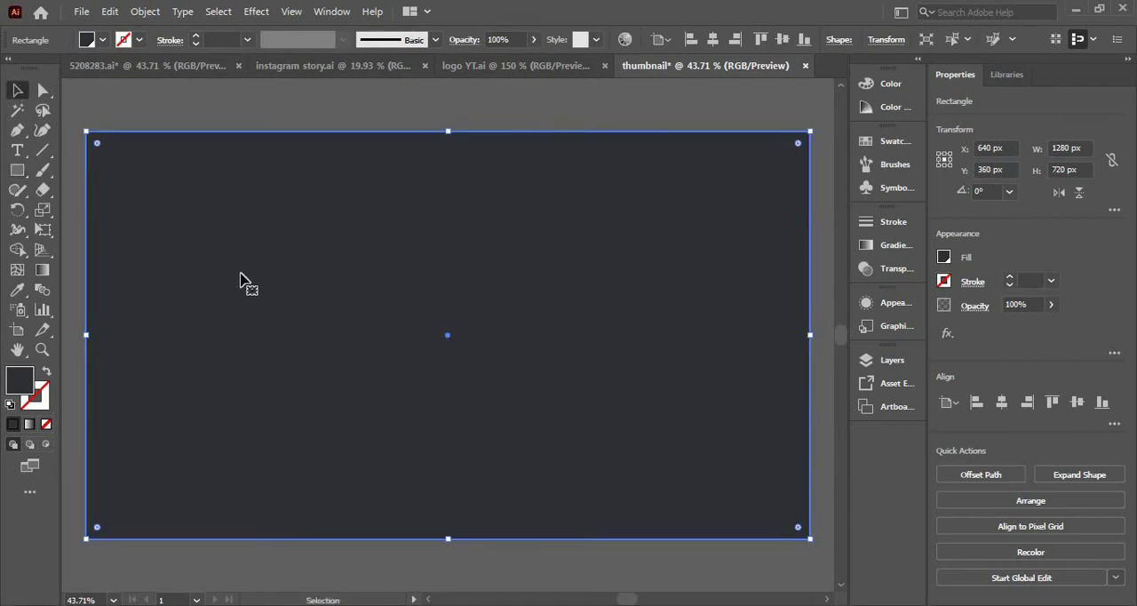
right_click(241, 280)
mouse_move(360, 522)
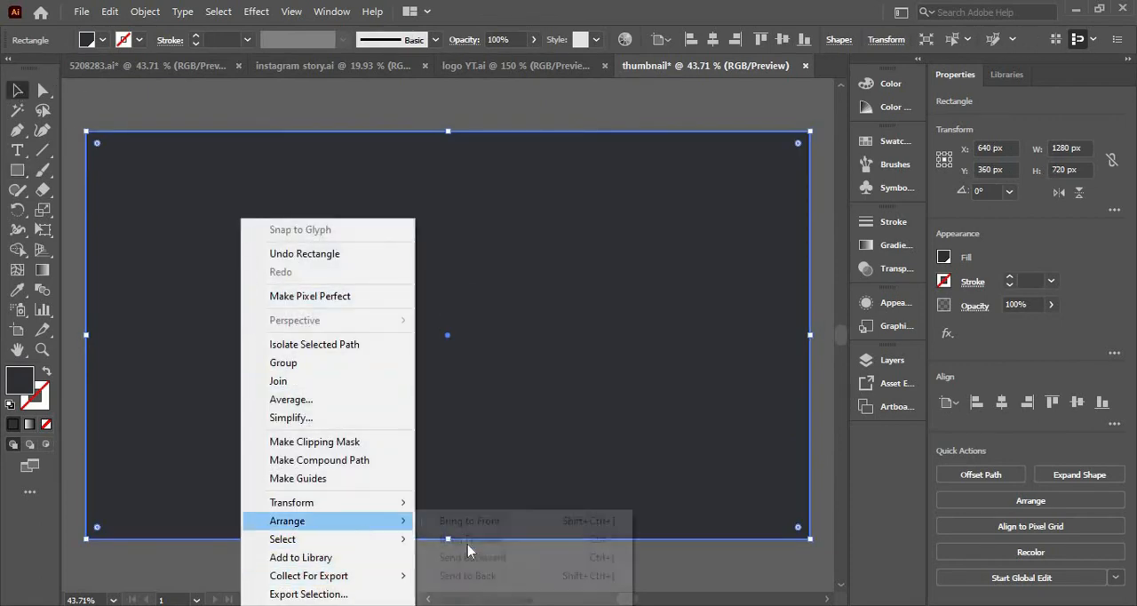
left_click(477, 576)
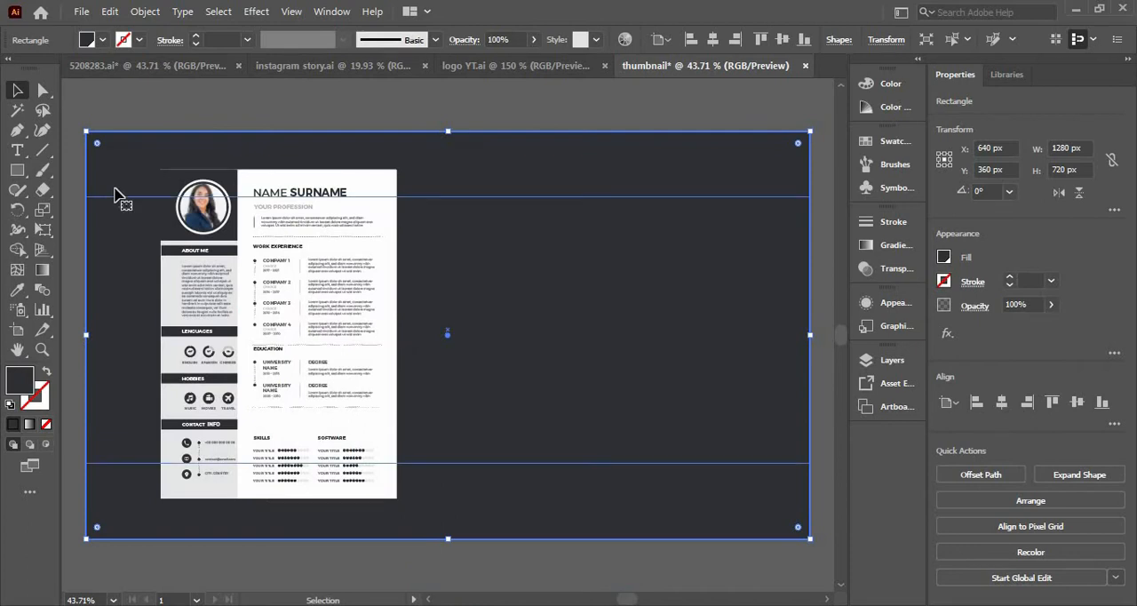
Fill the full-artboard background rectangle with the light grey sampled from the resume's sidebar.
key("i")
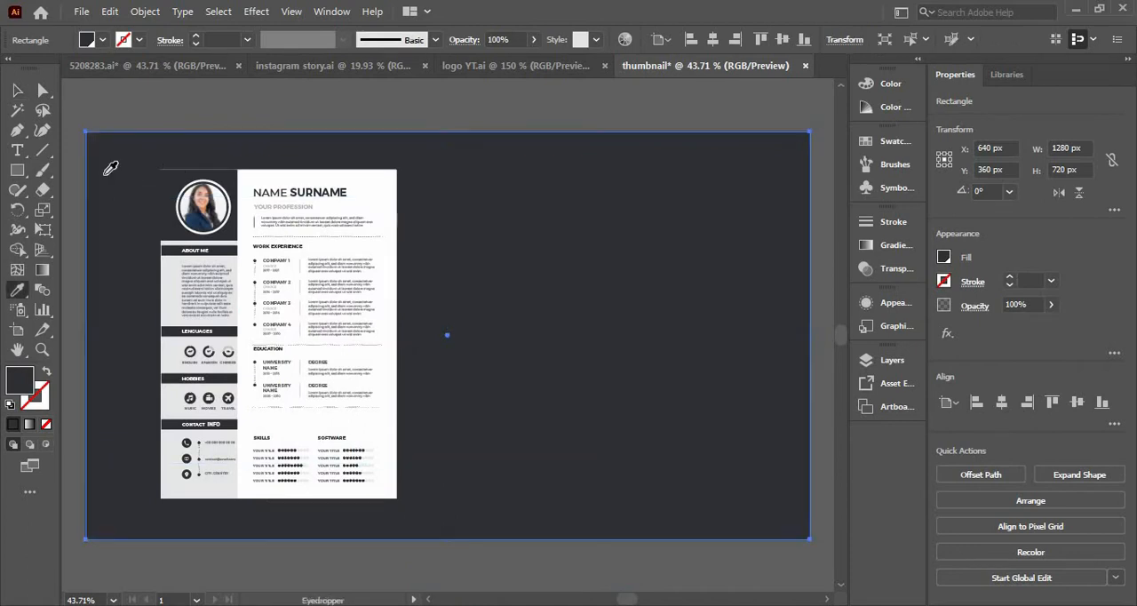
left_click(161, 259)
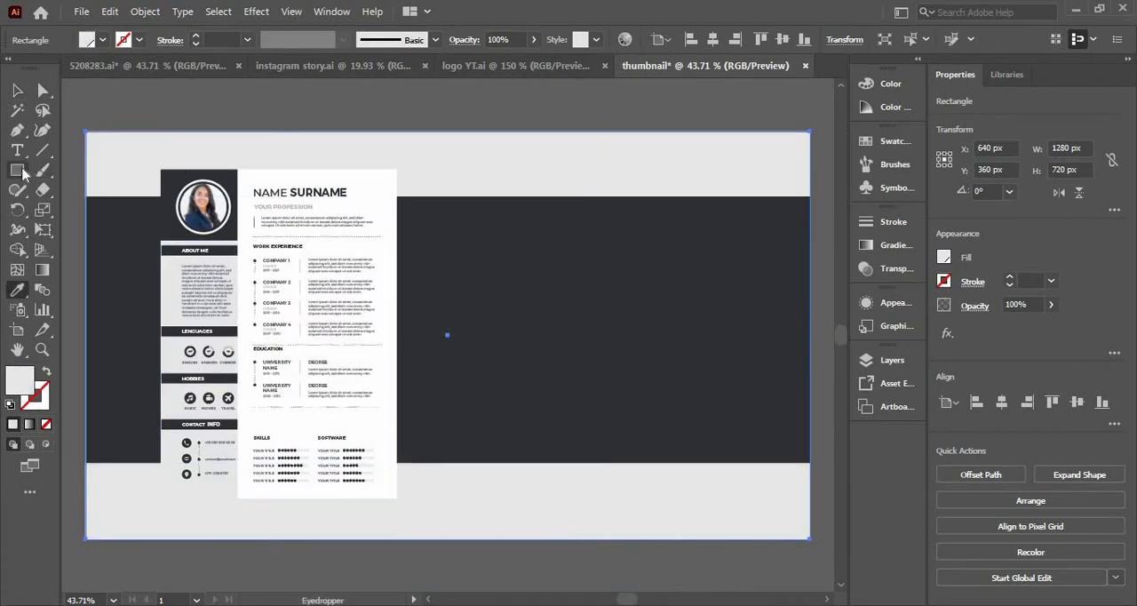
left_click(18, 91)
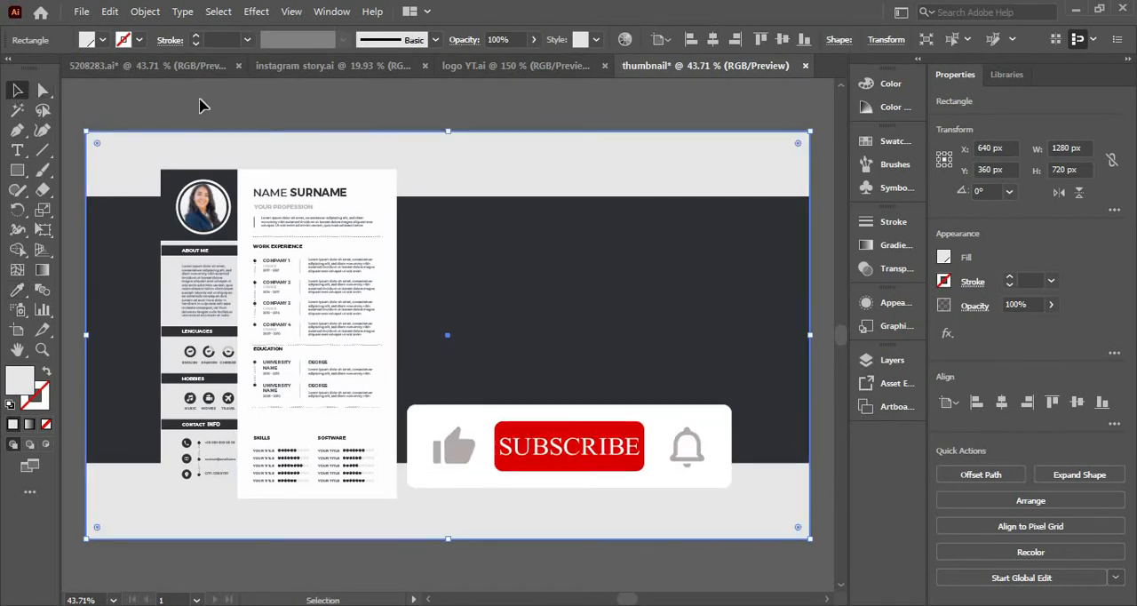
left_click(201, 102)
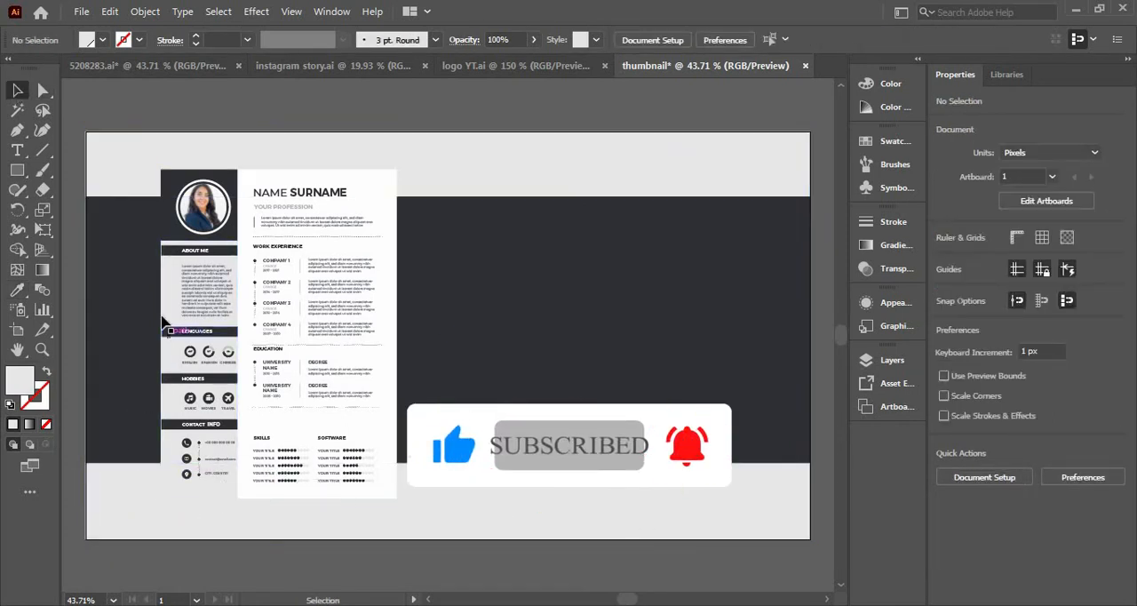
Move the dark band lower and reposition the resume near the artboard's left edge, centred at about X 248 px, Y 348 px.
left_click_drag(231, 188, 232, 149)
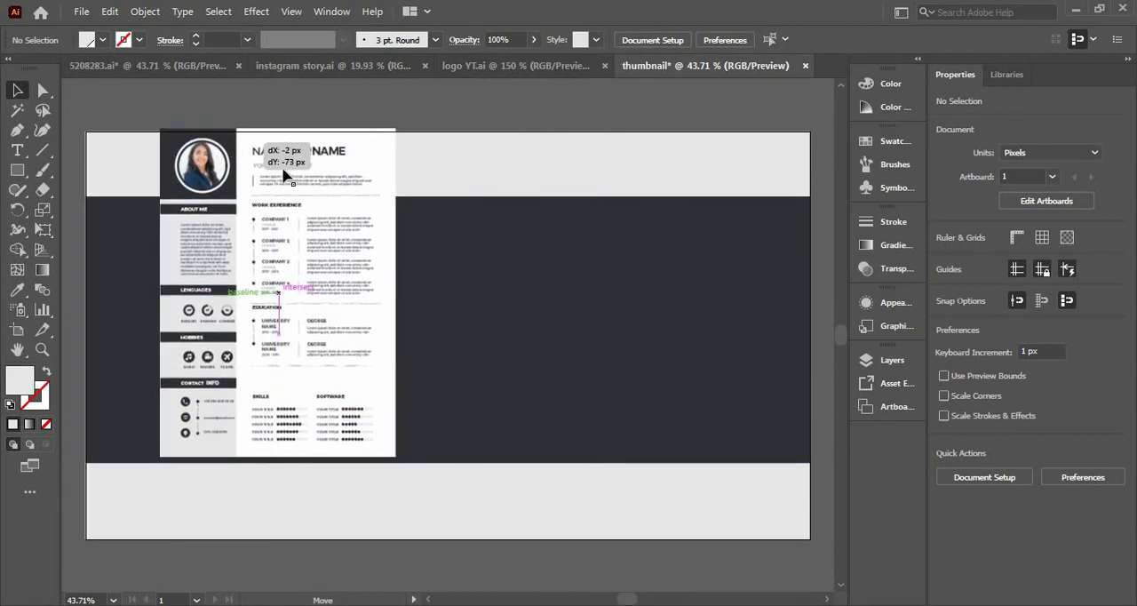
left_click_drag(478, 278, 478, 325)
left_click_drag(171, 183, 120, 217)
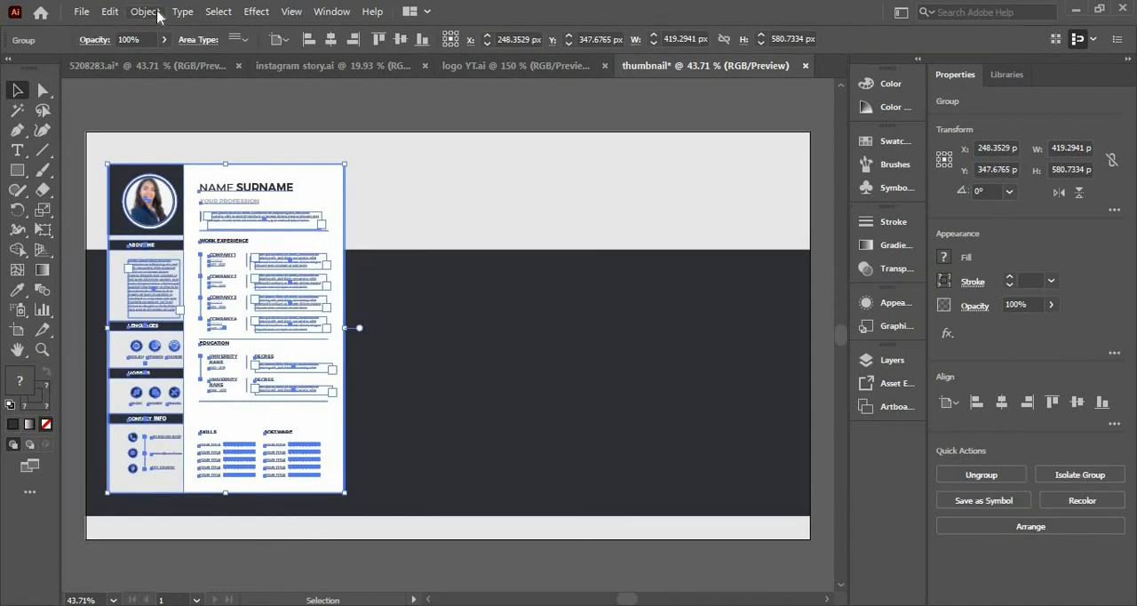
Give the resume a Multiply drop shadow with 75% opacity, 7 px offsets and 5 px blur, and copy it about 793 px right.
left_click(255, 12)
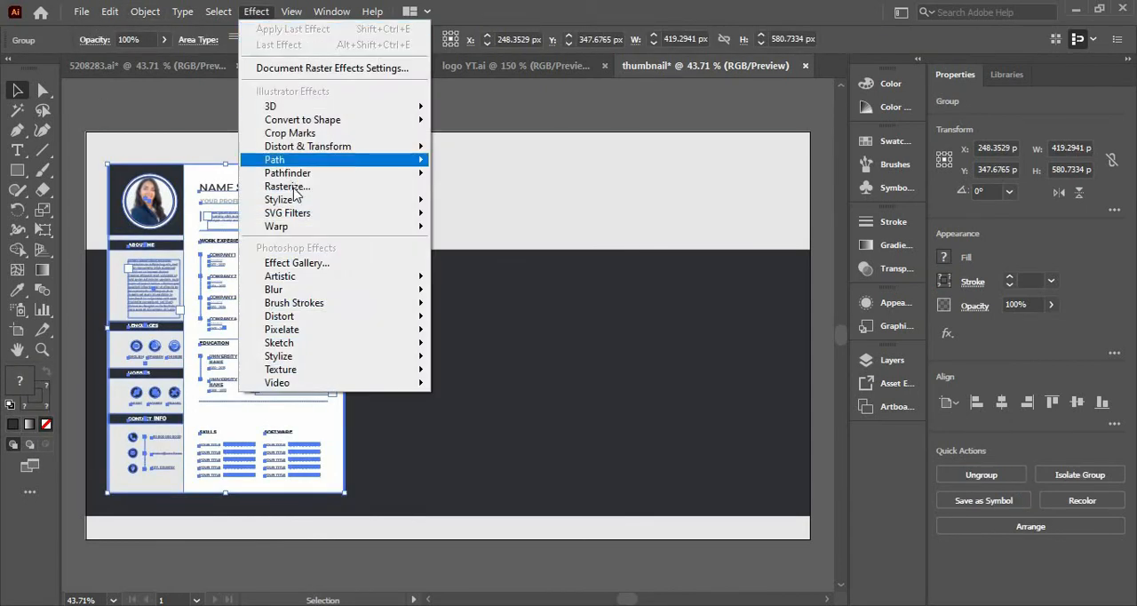
mouse_move(414, 203)
left_click(475, 220)
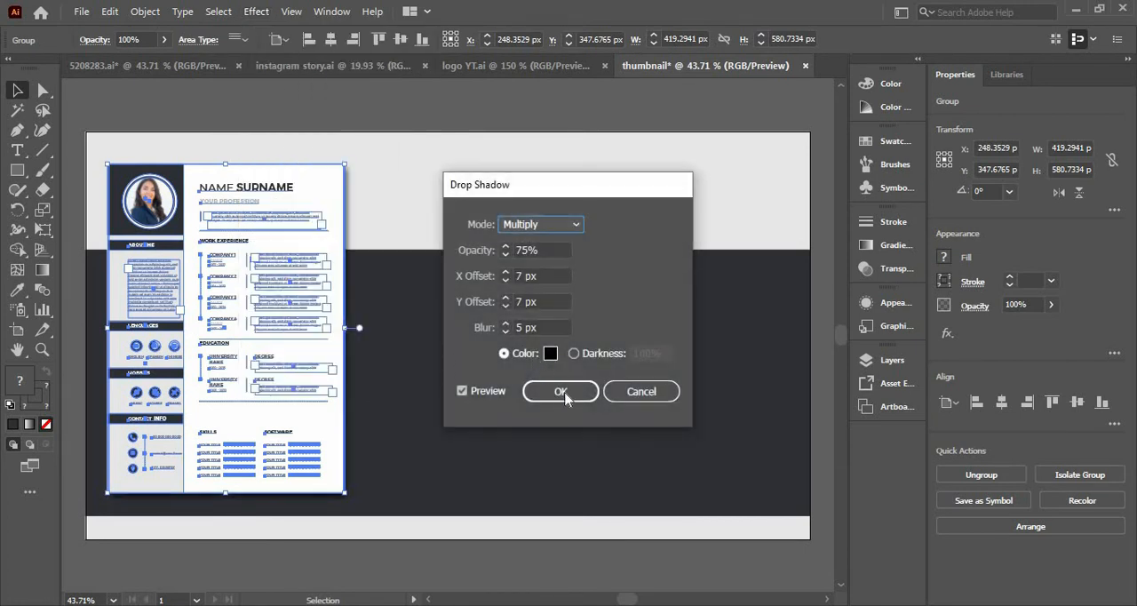
left_click(566, 397)
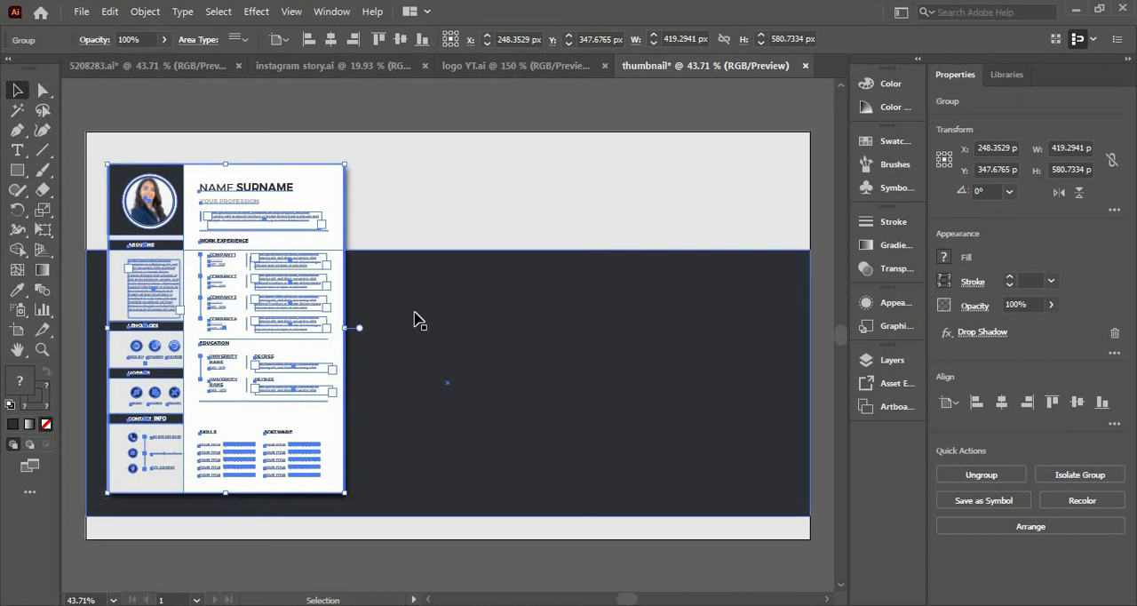
left_click_drag(302, 193, 753, 248)
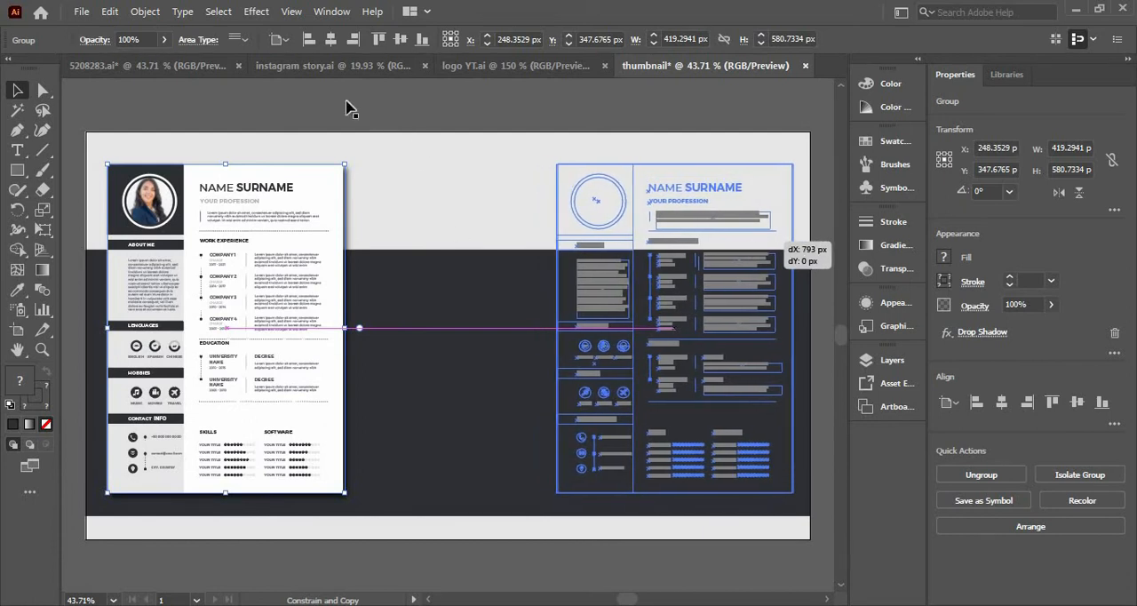
left_click(318, 108)
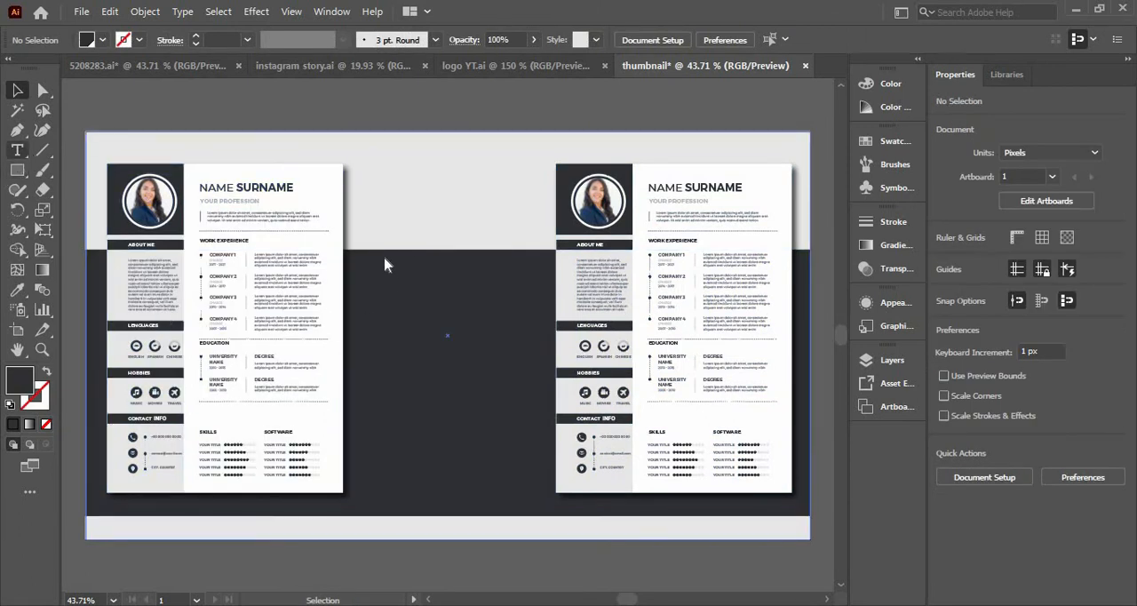
Add the text "Design", enlarge it to about 96 pt and place it on the dark band between the two resumes.
left_click(379, 202)
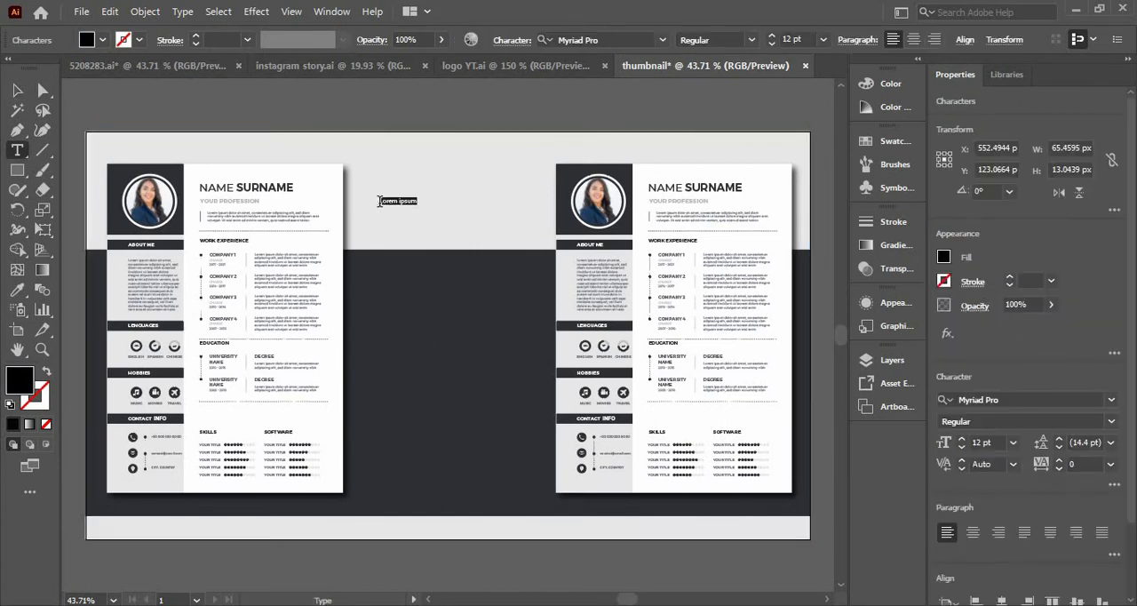
key("BackSpace")
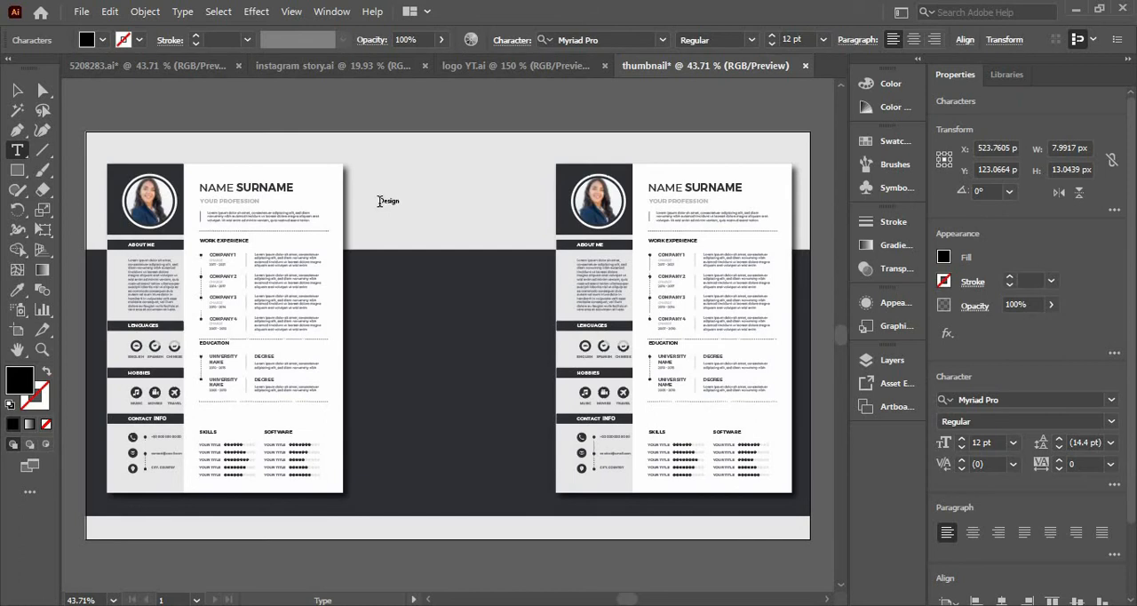
left_click(17, 90)
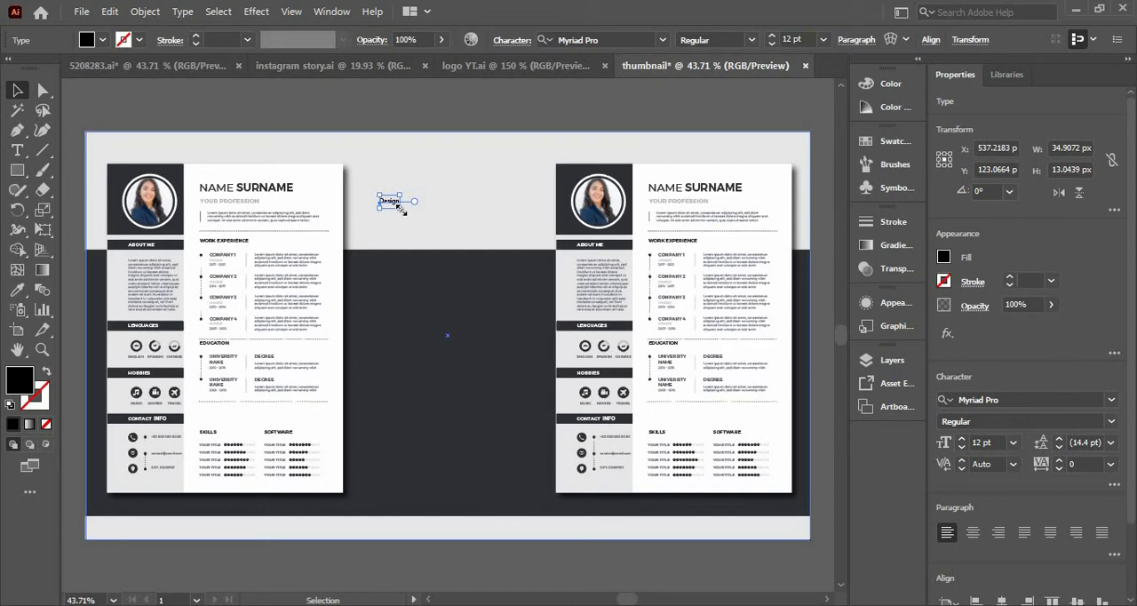
left_click_drag(399, 207, 444, 238)
left_click_drag(474, 302, 536, 422)
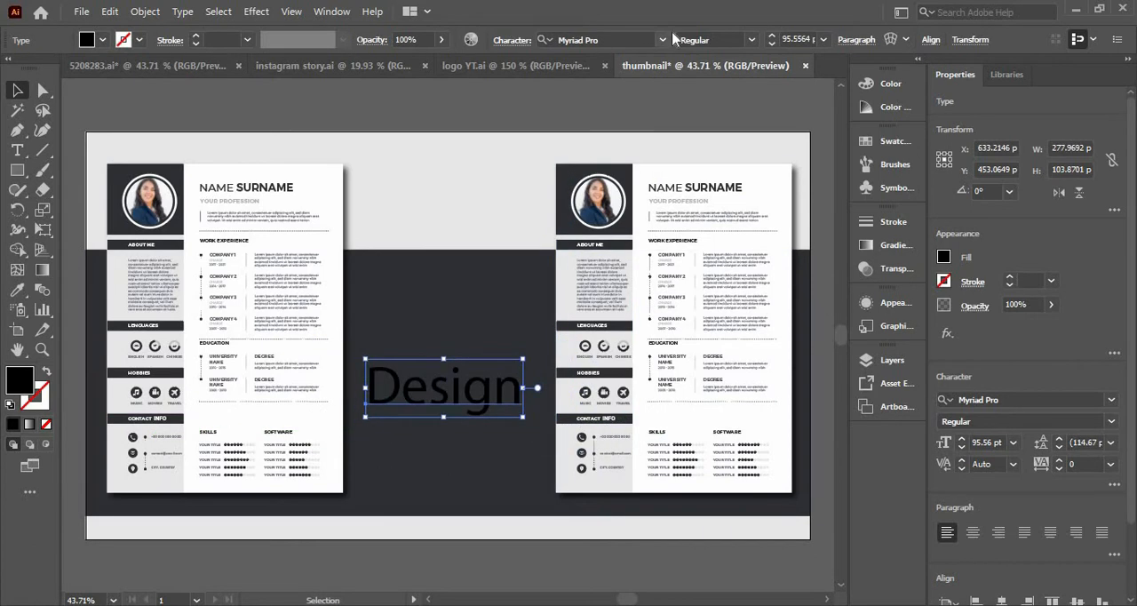
Set the "Design" text in the Roboto Black font with a white fill.
left_click(629, 38)
type("rovb")
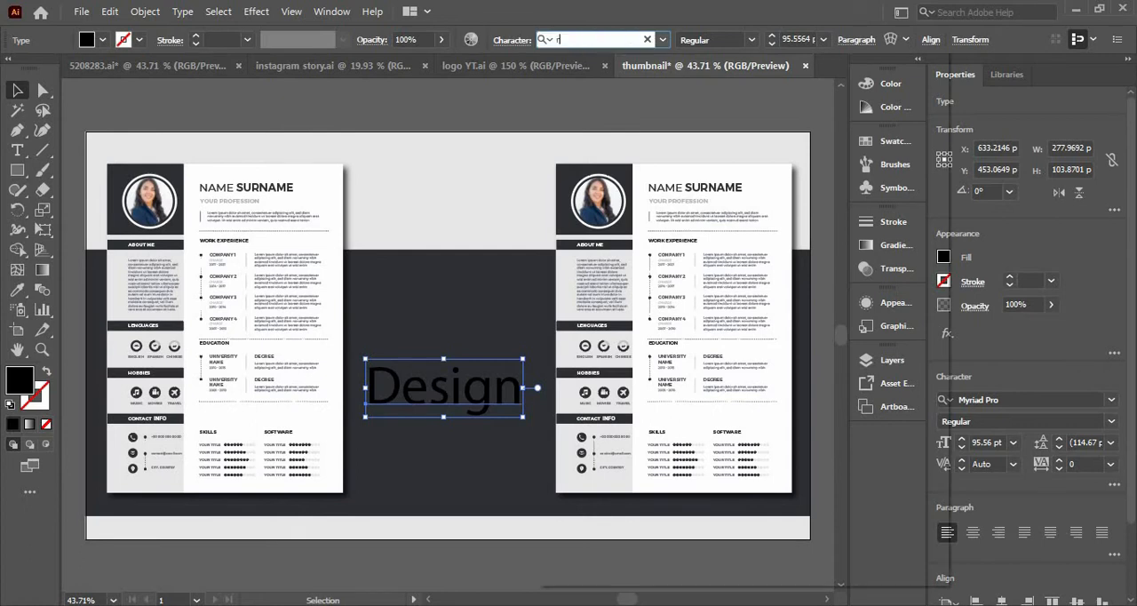
key("BackSpace")
type("bo")
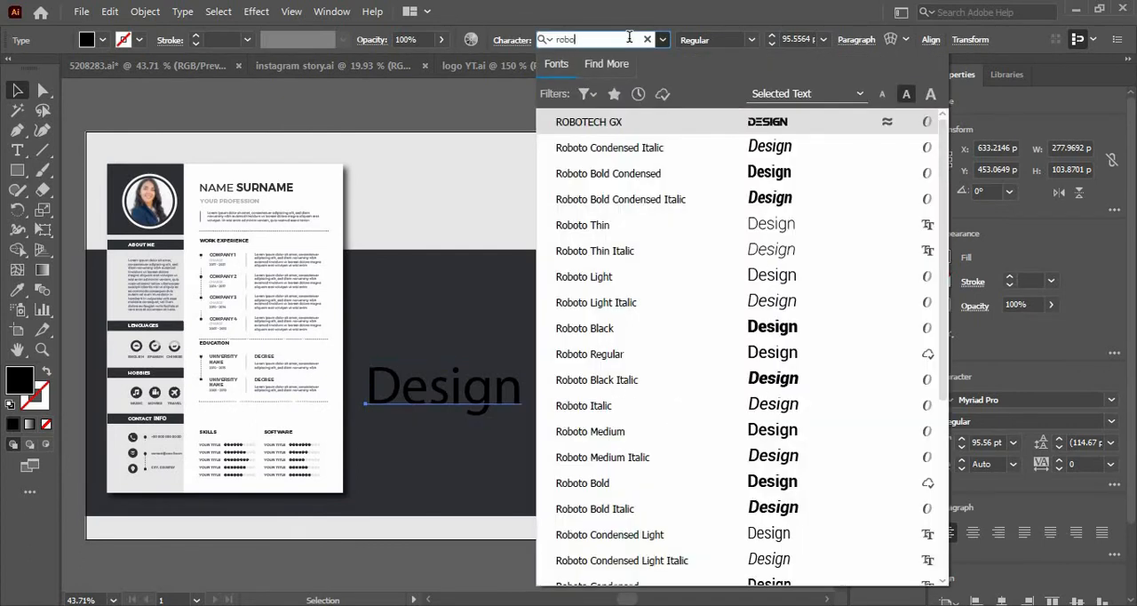
left_click(591, 333)
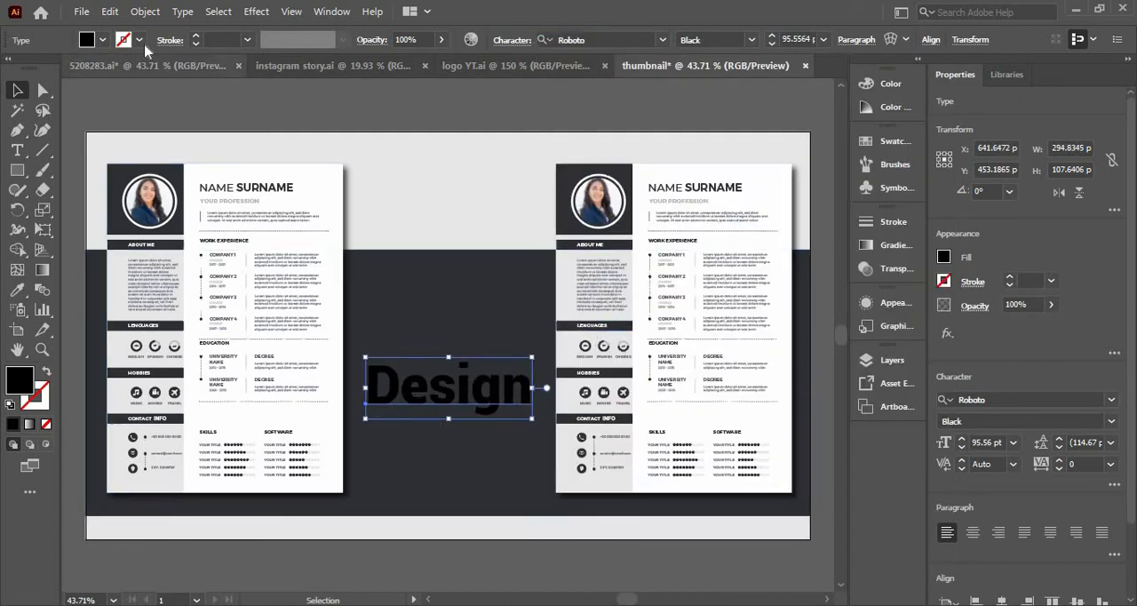
left_click(102, 40)
left_click(33, 69)
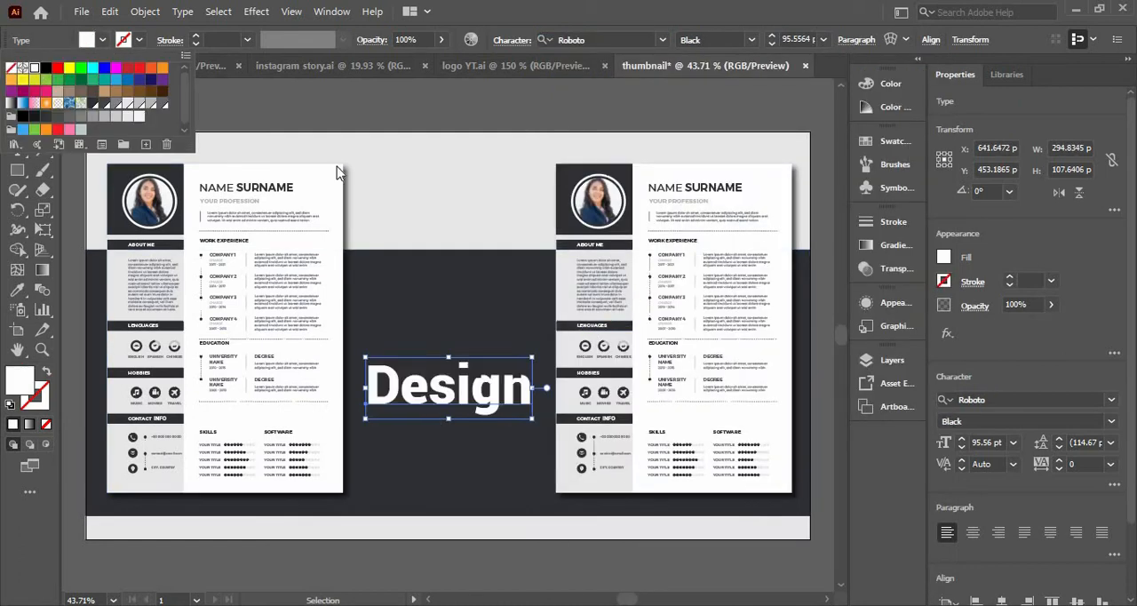
double_click(390, 183)
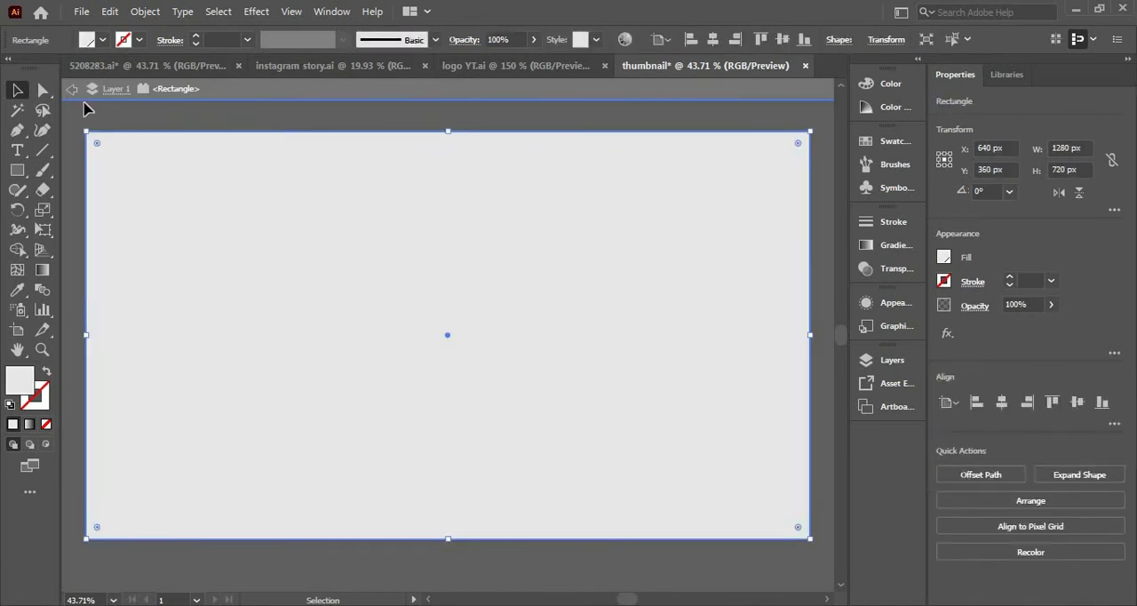
left_click(75, 91)
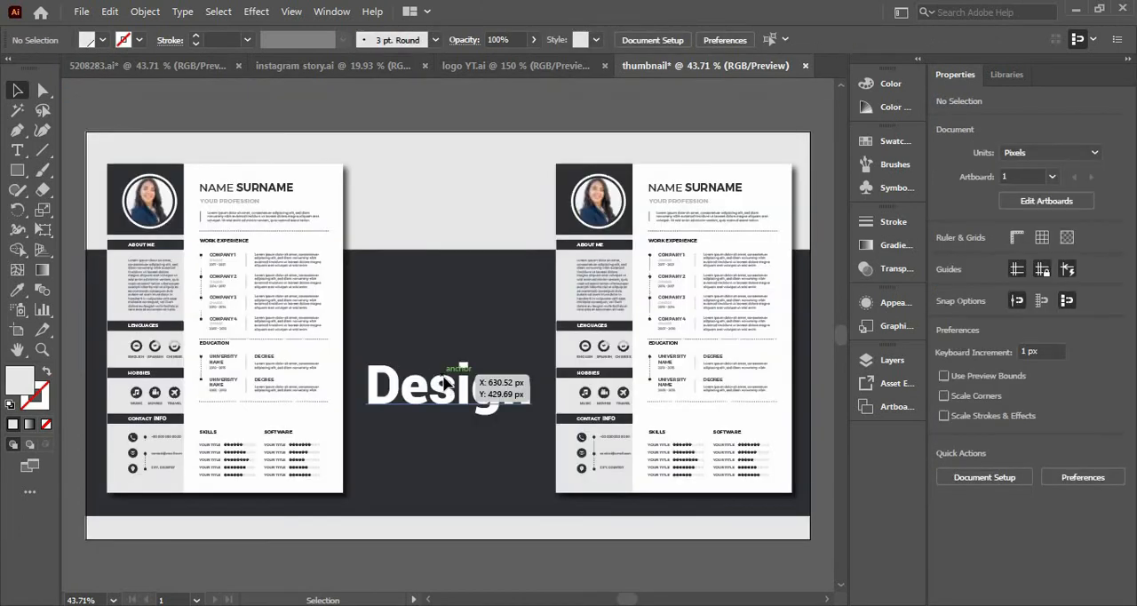
Copy the "Design" text straight above itself and change the copy's wording to "Resume".
left_click_drag(448, 385, 458, 327)
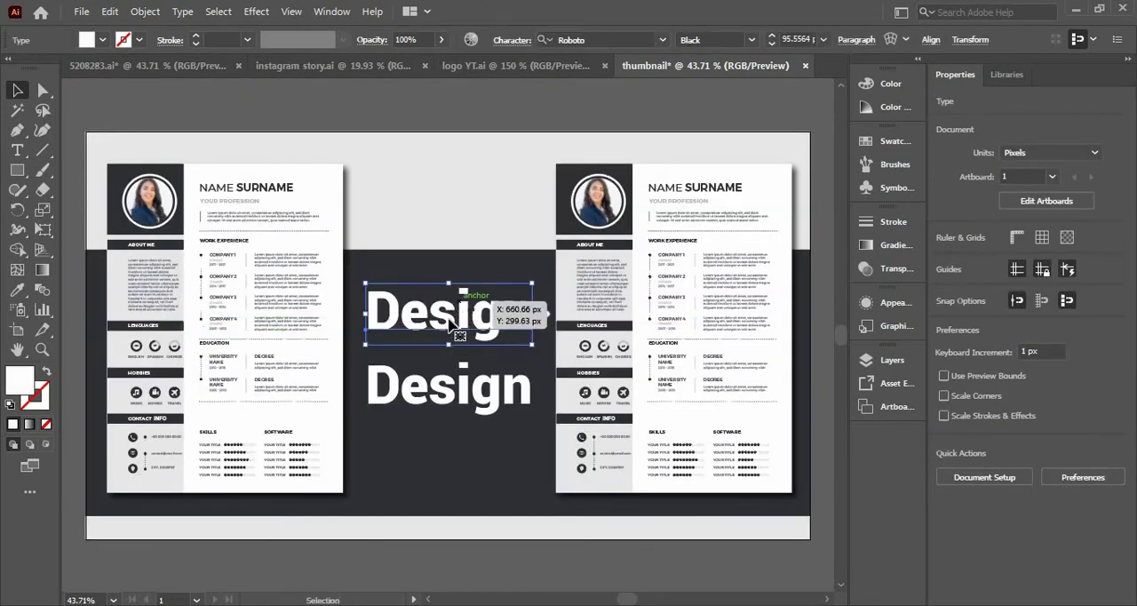
double_click(450, 318)
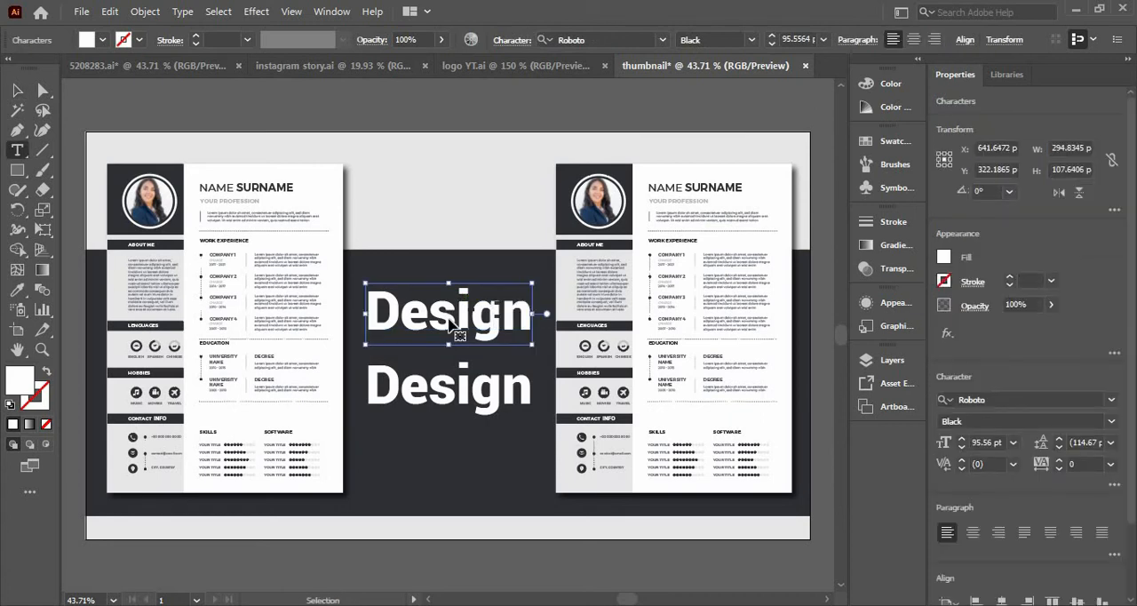
double_click(449, 318)
type("R")
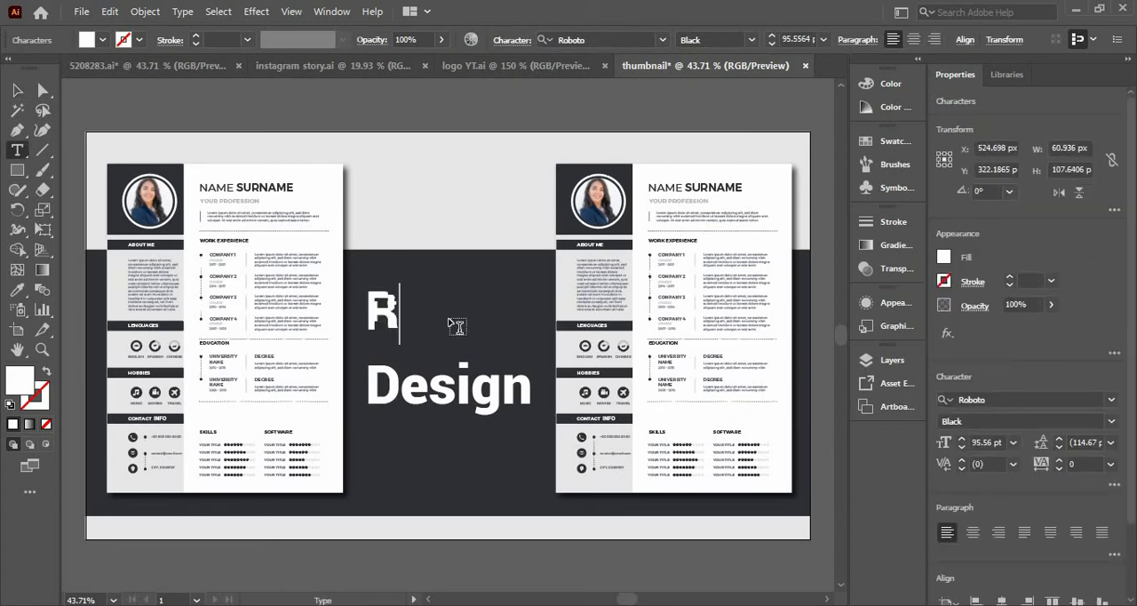
type("esume")
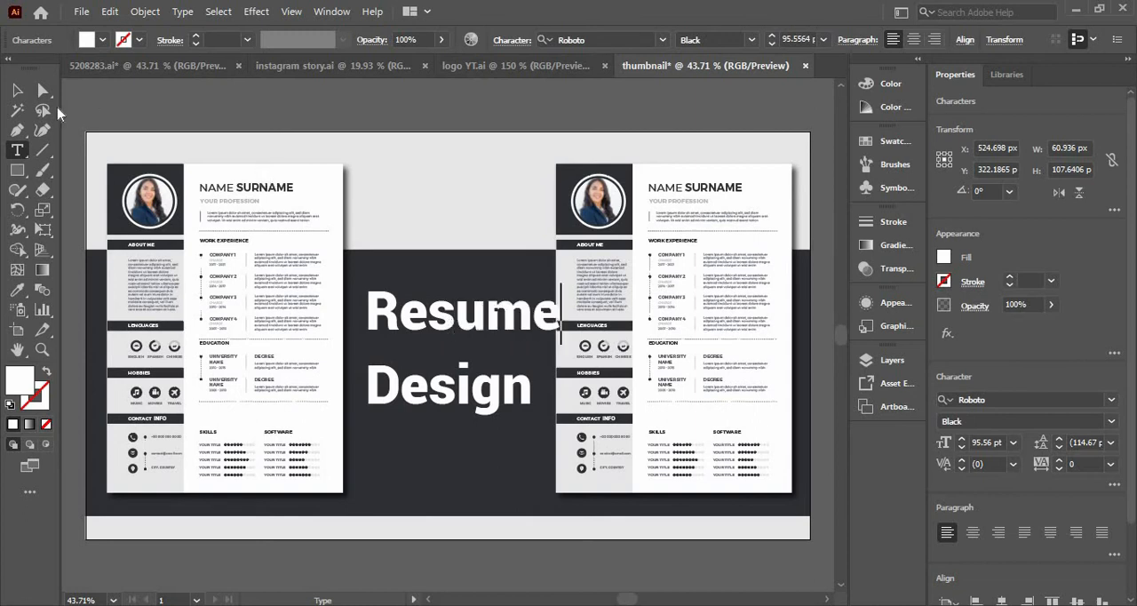
left_click(17, 90)
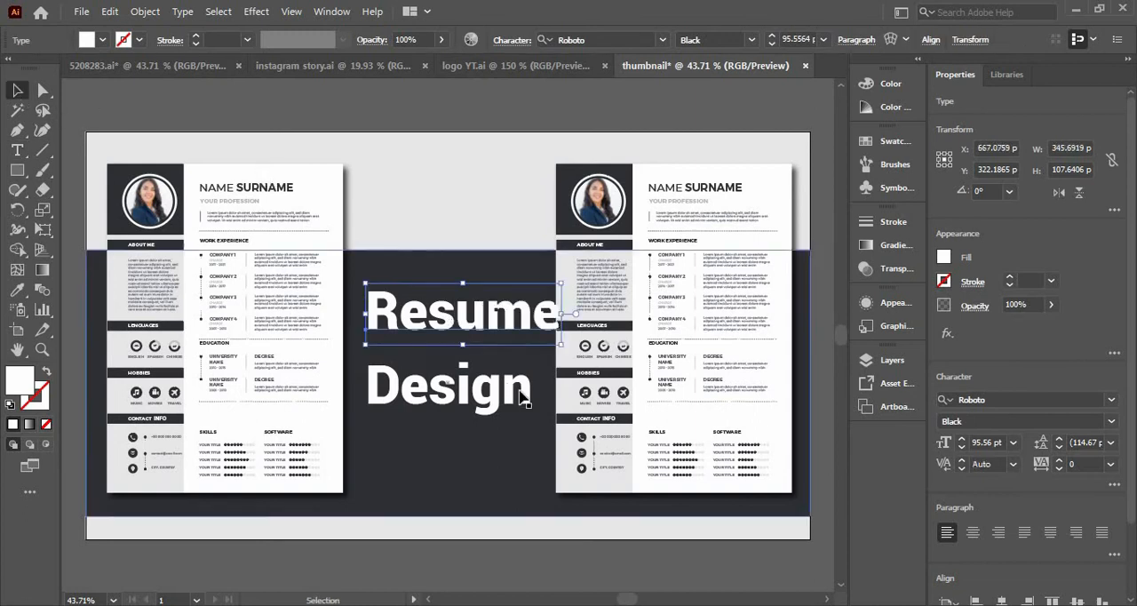
Move "Resume" up onto the light grey area and fill it with the dark colour sampled from the band.
left_click_drag(483, 322, 488, 233)
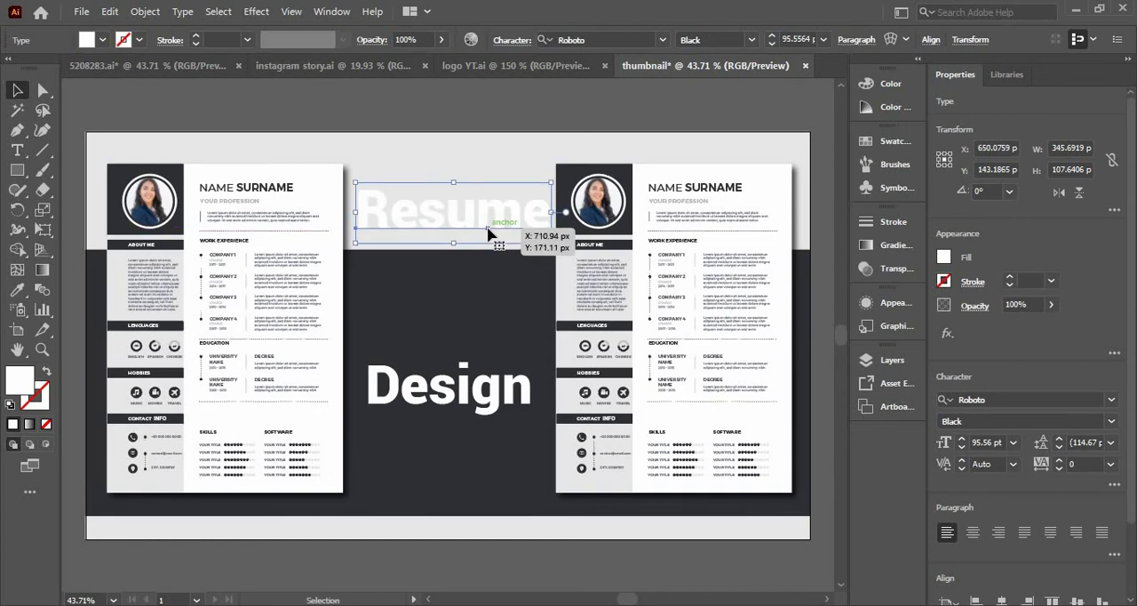
key("i")
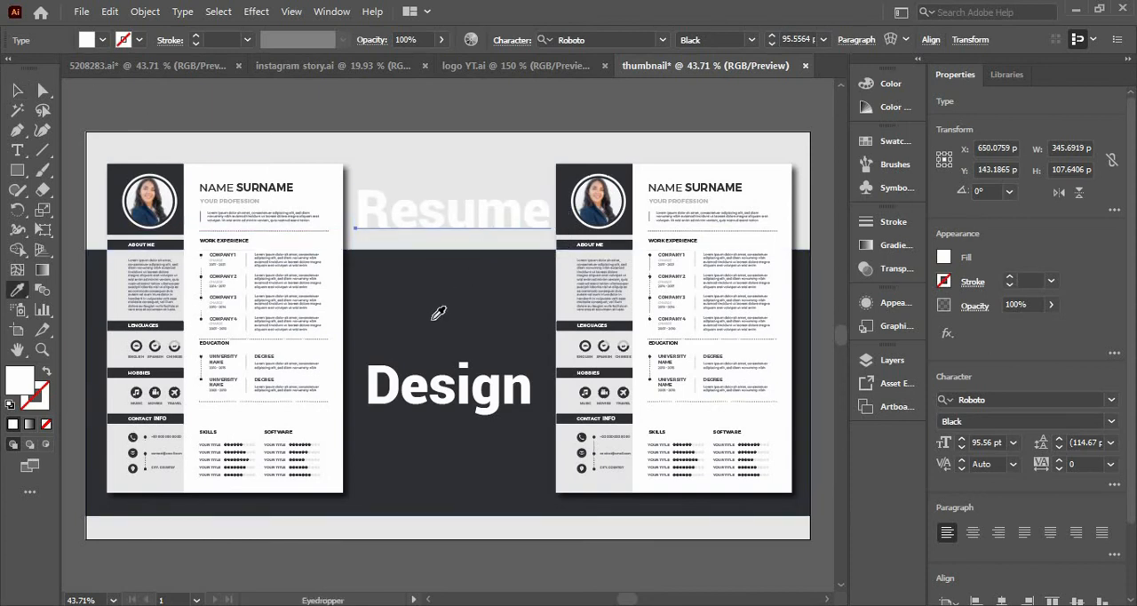
left_click(438, 313)
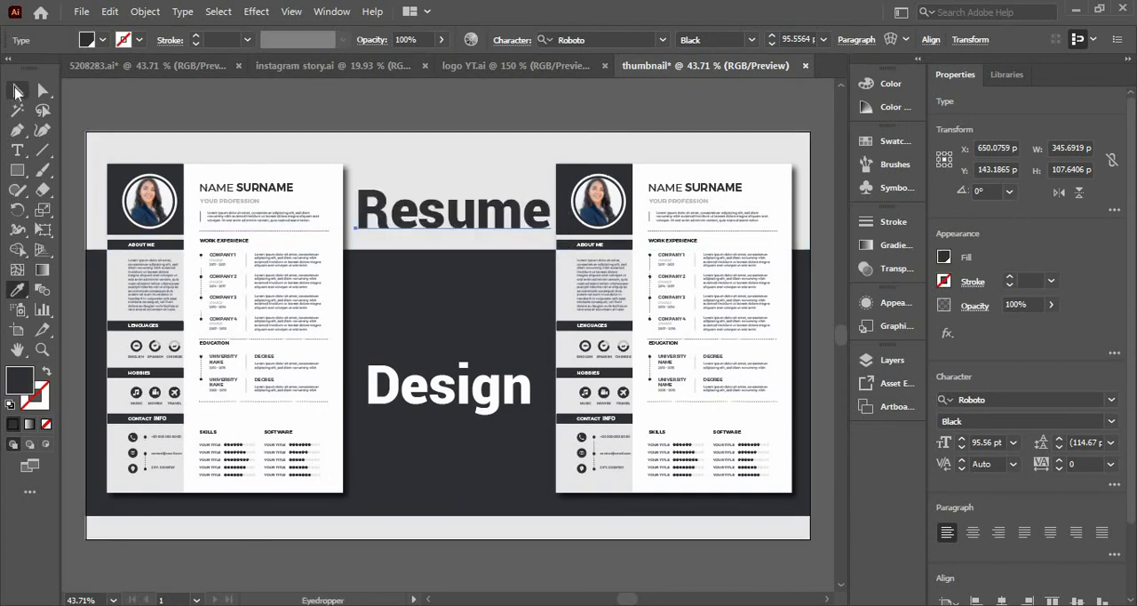
key("v")
Lower "Resume" to the dark band's upper edge and move "Design" up directly beneath it.
left_click_drag(497, 221, 498, 234)
left_click_drag(442, 396, 436, 302)
left_click(444, 400)
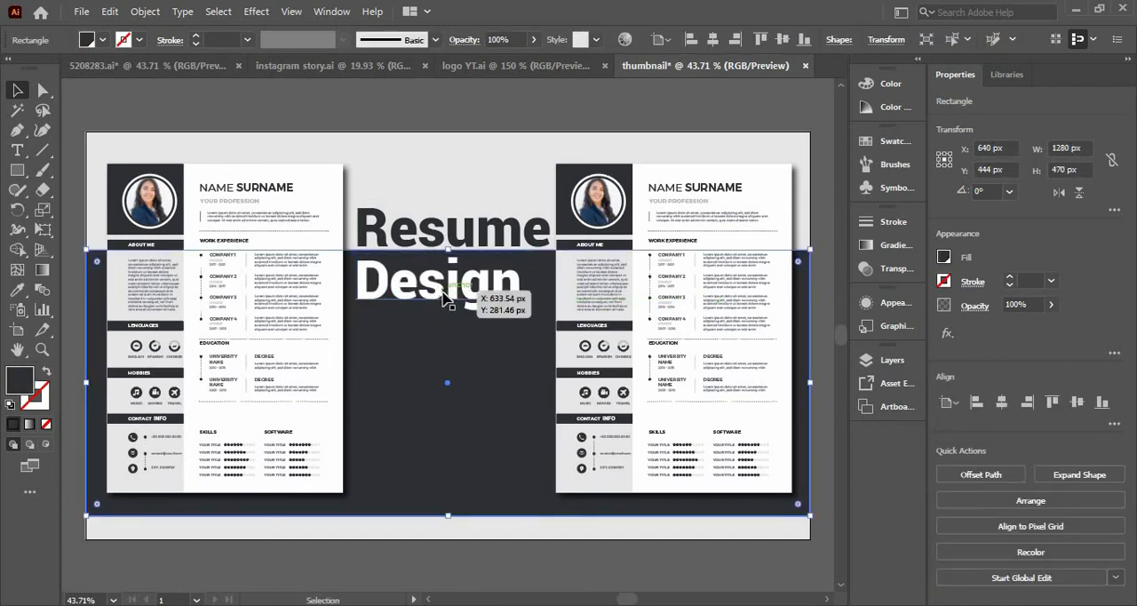
left_click(418, 166)
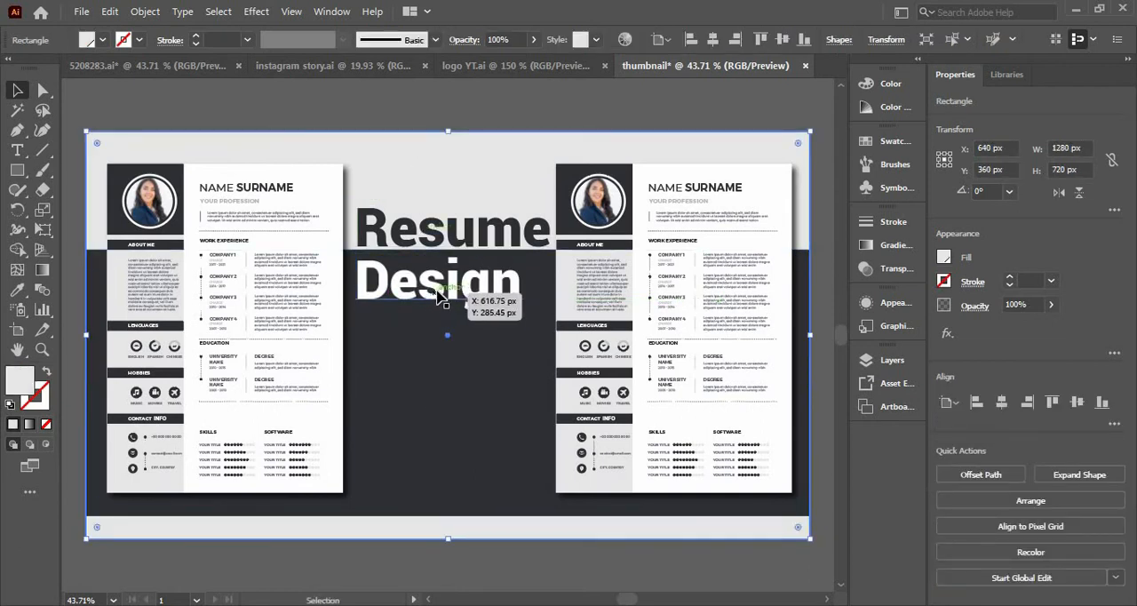
Copy the "Design" text below itself and replace the copy's wording with "in".
left_click_drag(437, 296, 439, 353)
key("t")
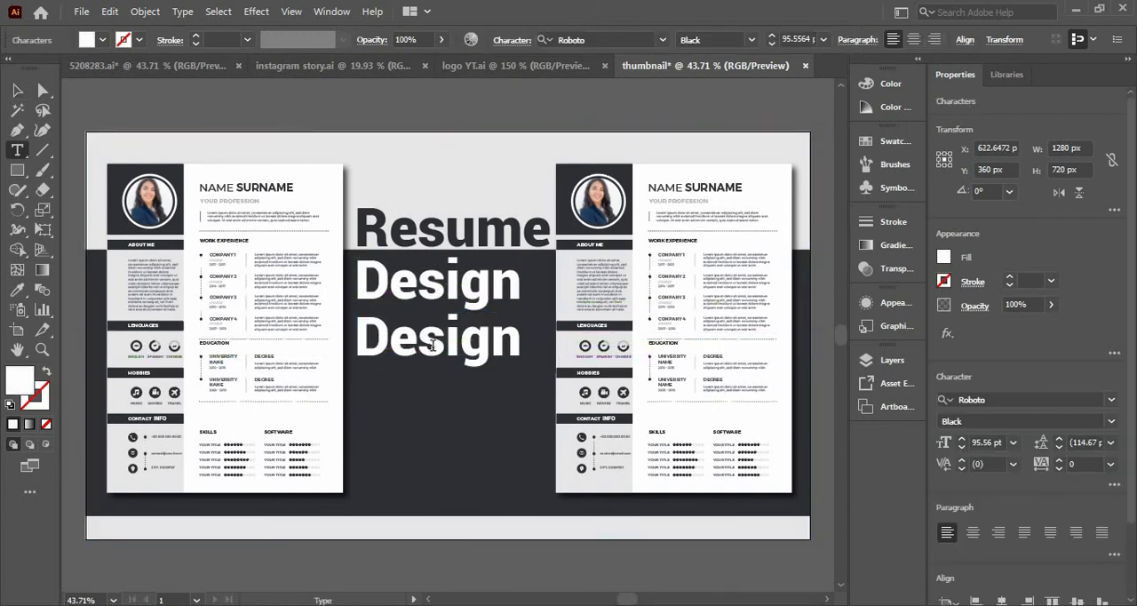
double_click(432, 345)
type("in ")
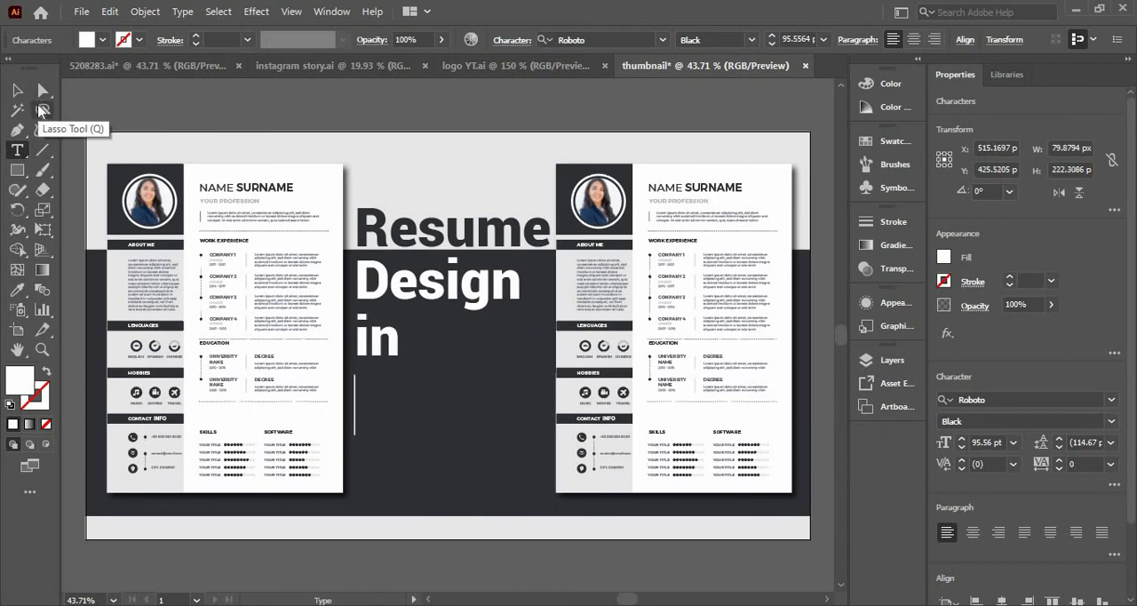
type("ILLUSTR")
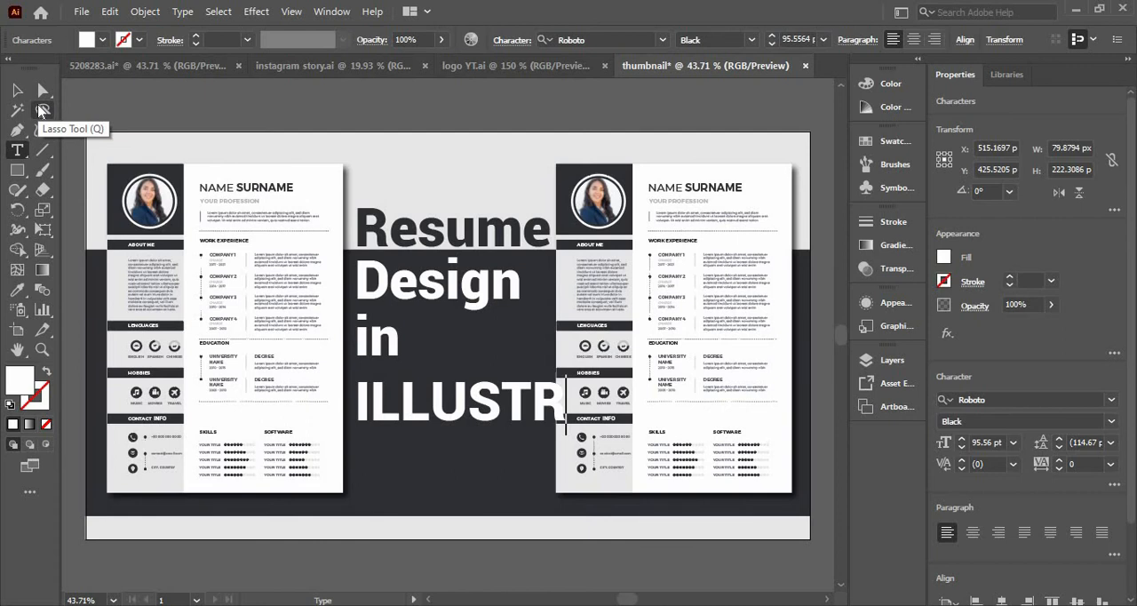
Add a second line reading "Illustrator" beneath "in" in the same text object.
key("BackSpace")
key("BackSpace")
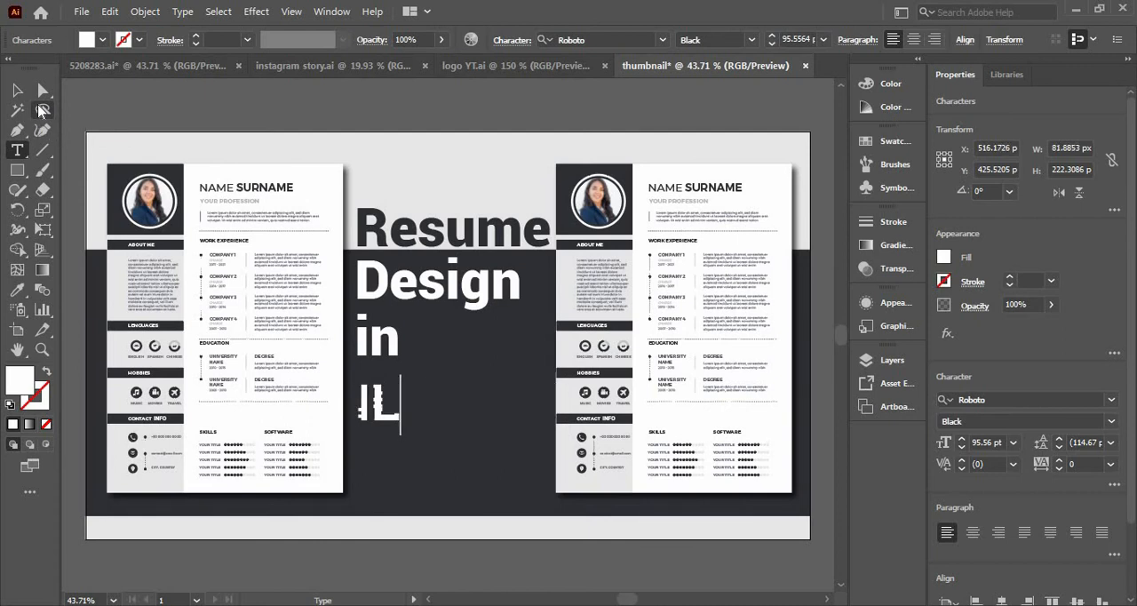
key("BackSpace")
key("BackSpace")
type("Illust")
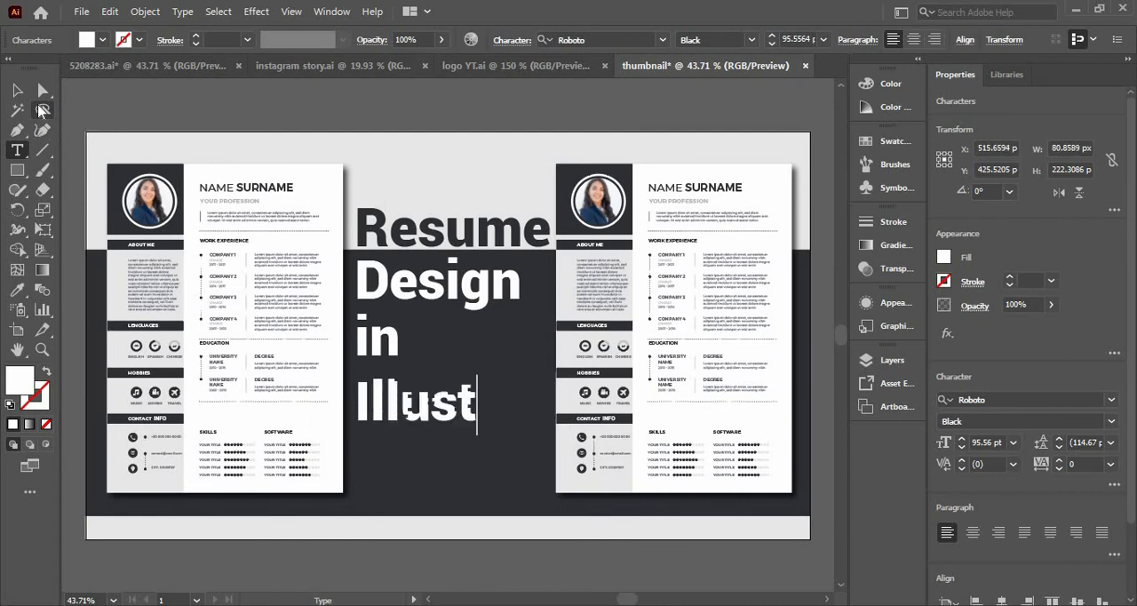
type("rator")
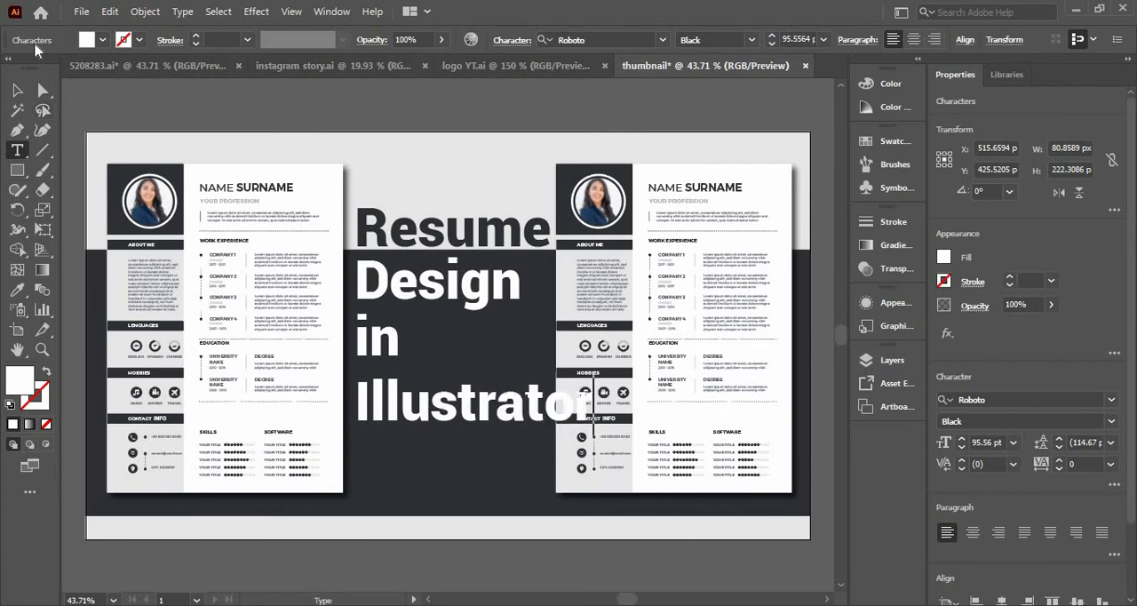
left_click(17, 90)
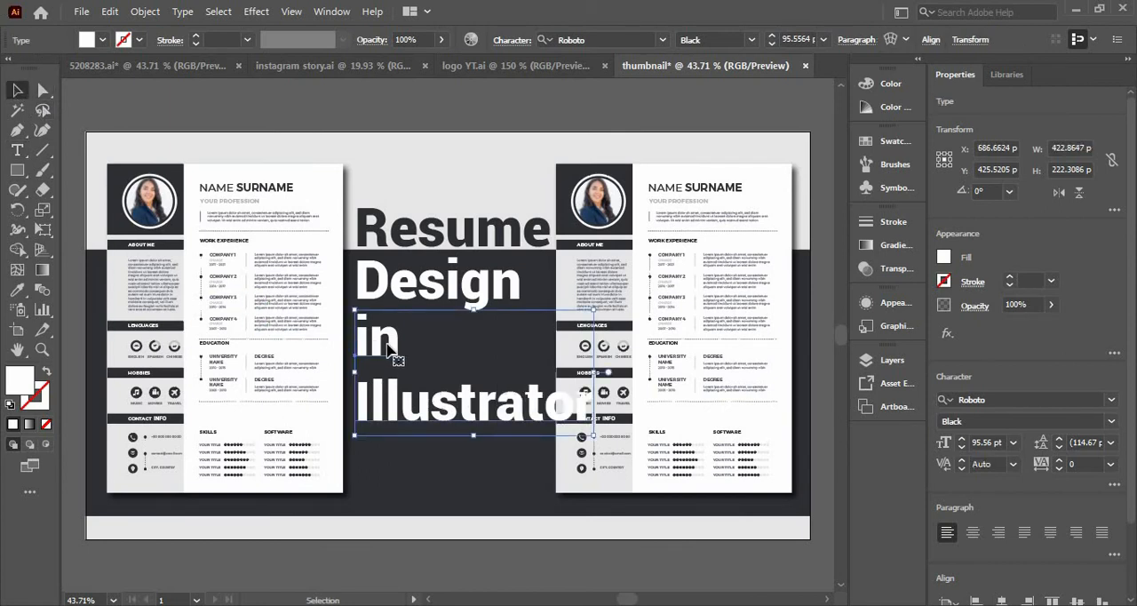
Cut the word "in" and its line break out of the two-line text, keeping only "Illustrator".
double_click(410, 356)
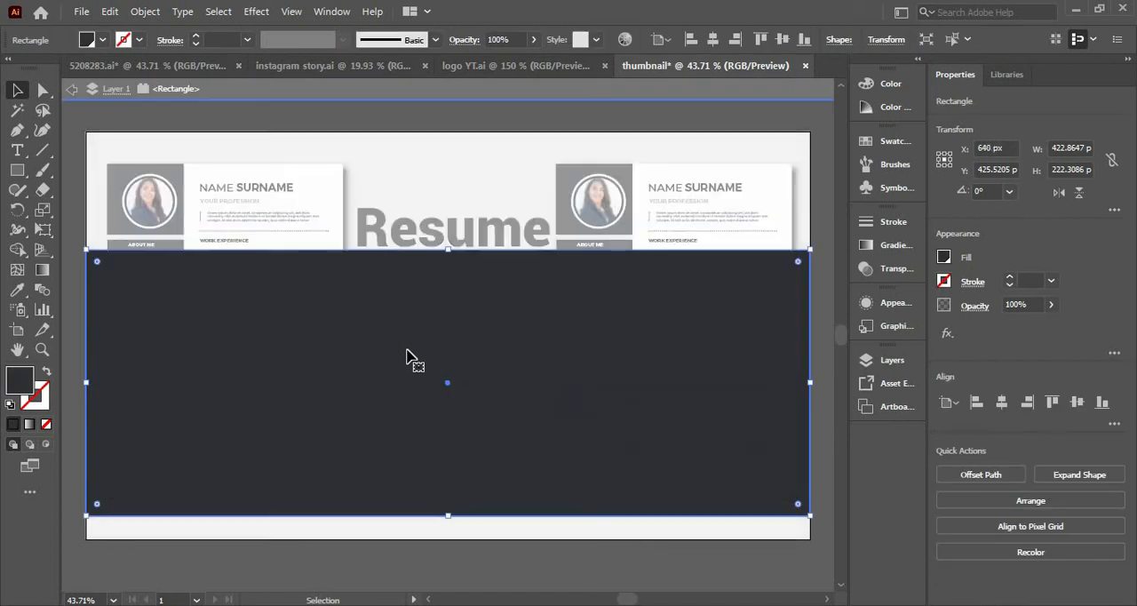
left_click(72, 90)
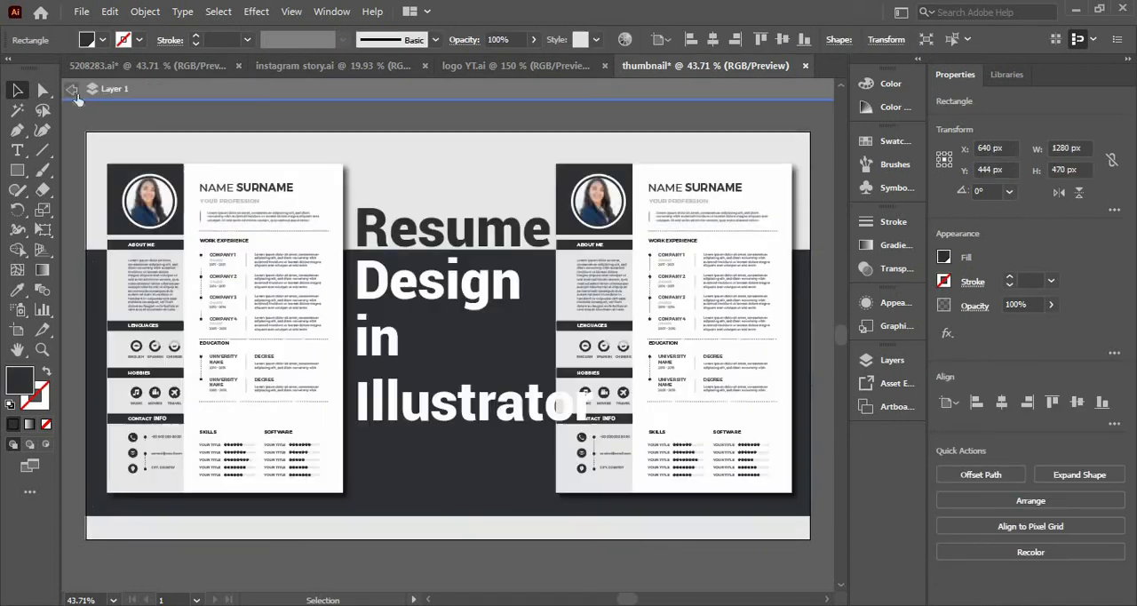
double_click(398, 346)
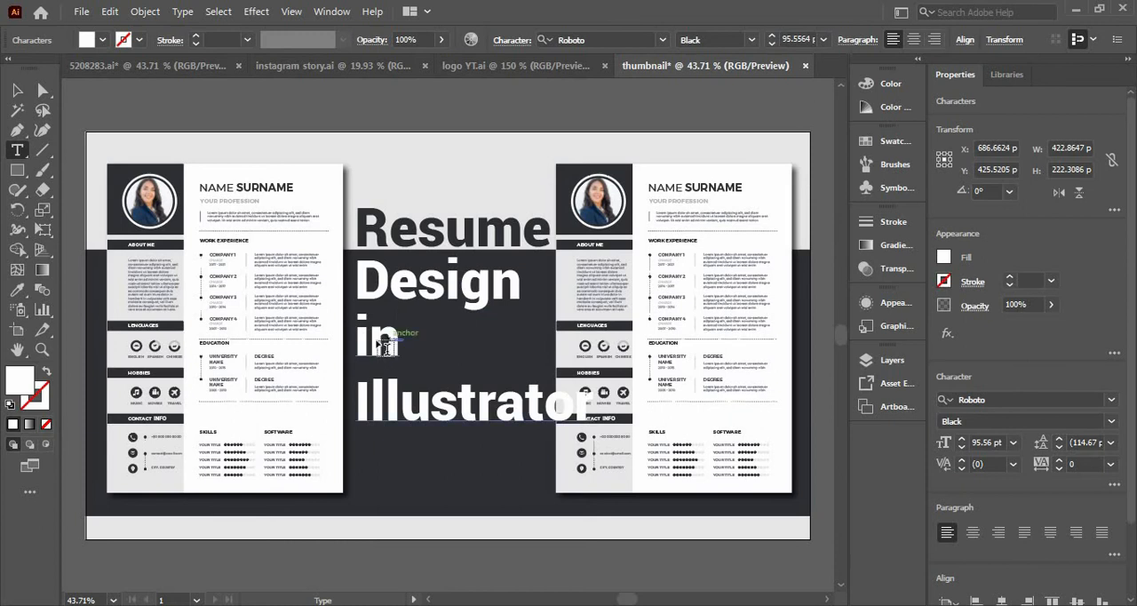
left_click_drag(402, 340, 376, 339)
left_click(396, 340)
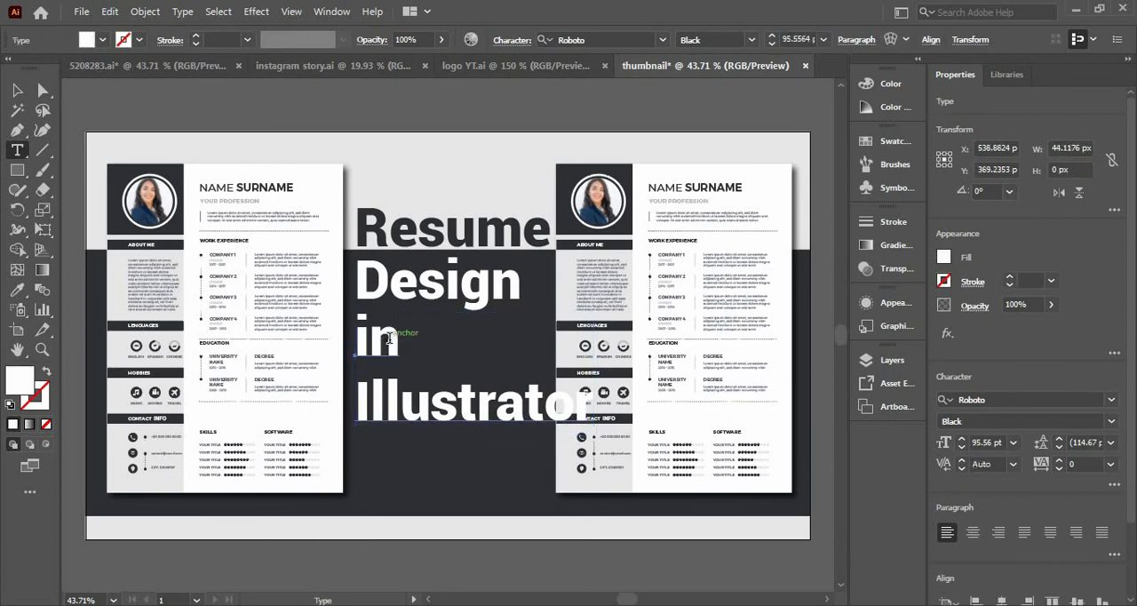
left_click_drag(398, 337, 359, 338)
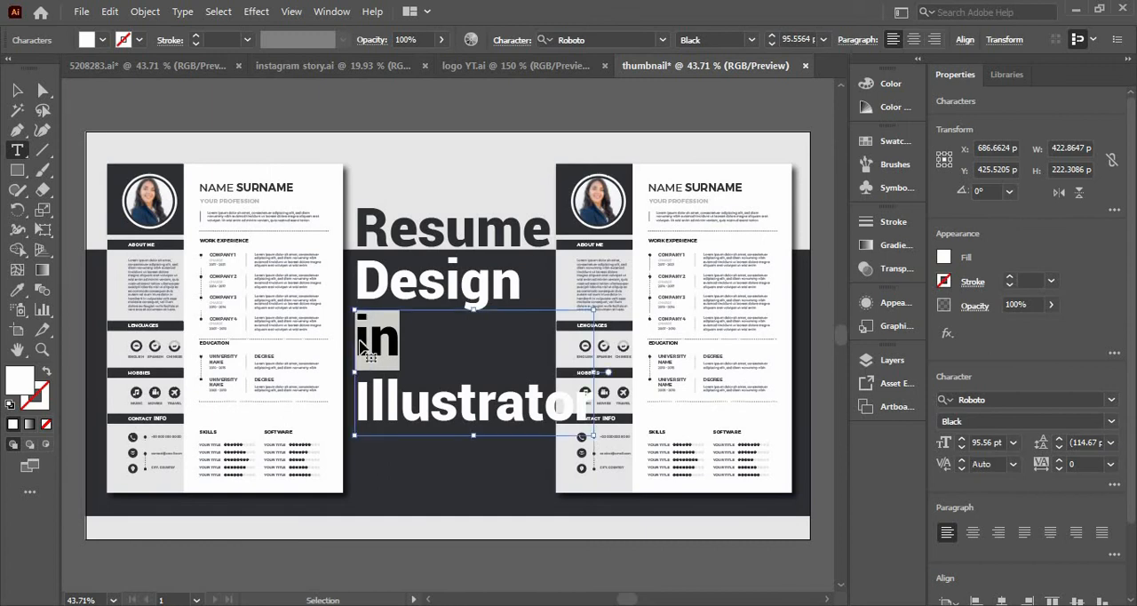
key("BackSpace")
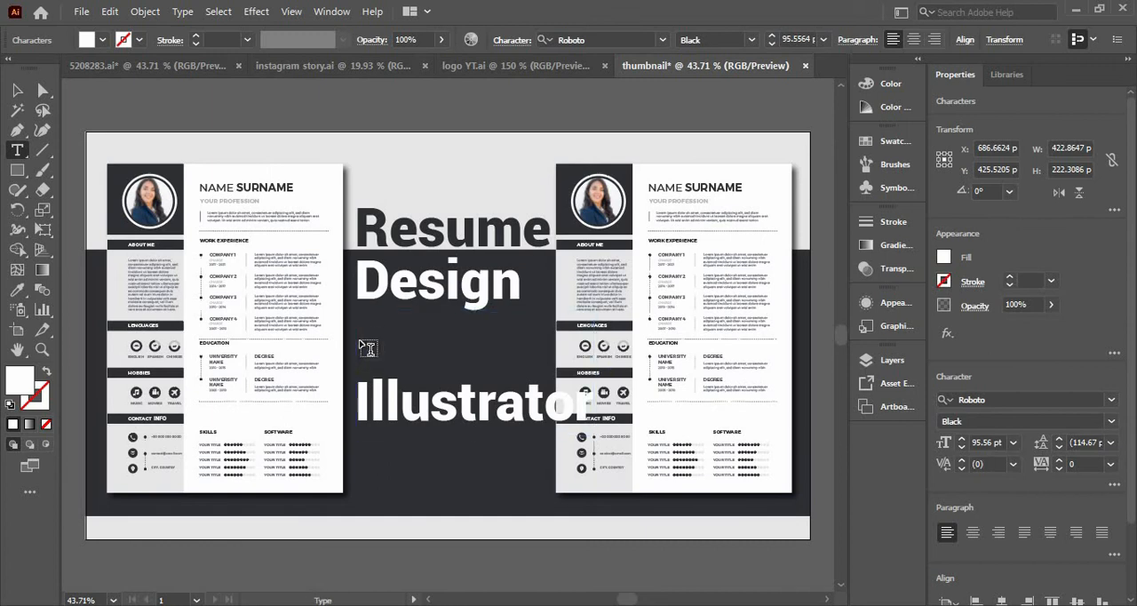
type("in")
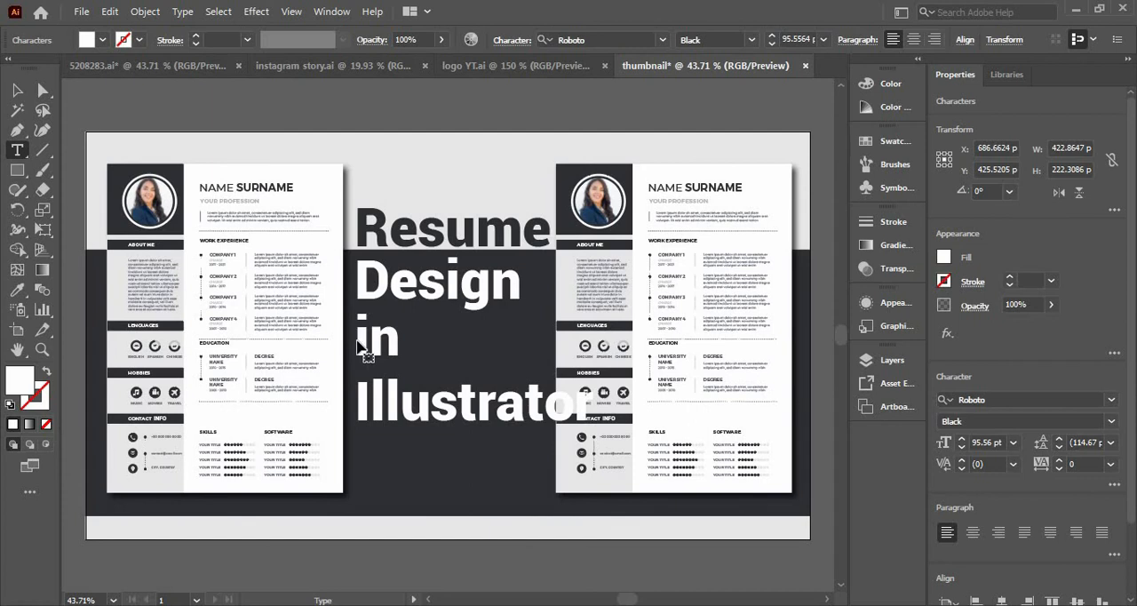
key("ctrl+z")
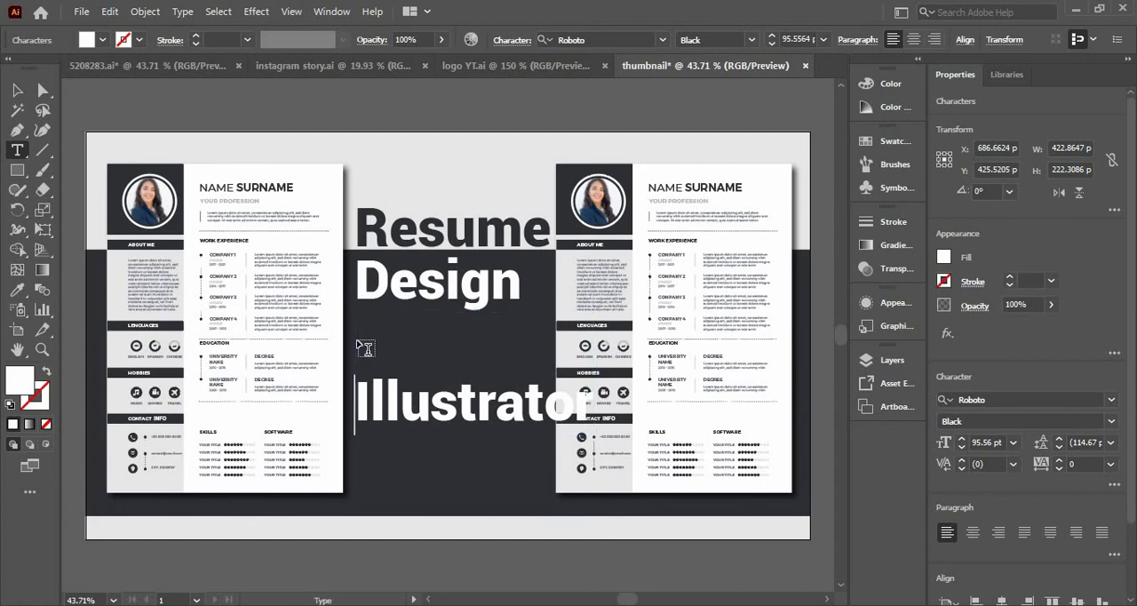
key("BackSpace")
key("Escape")
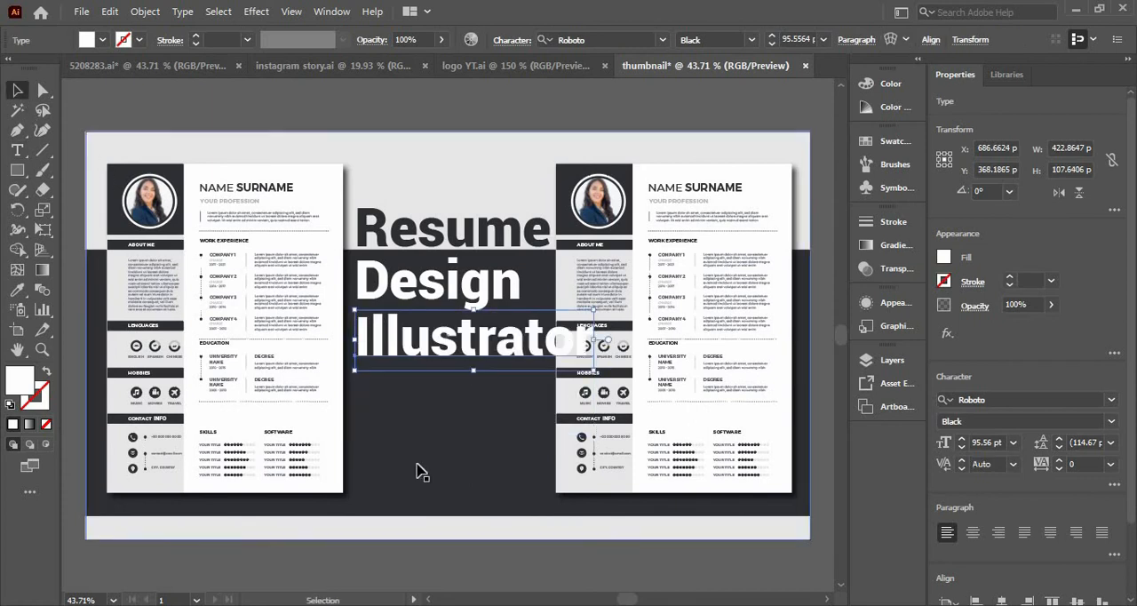
Paste "in" as separate text, move "Illustrator" lower and position "in" between it and "Design" at the title's left edge.
left_click(421, 471)
key("ctrl+v")
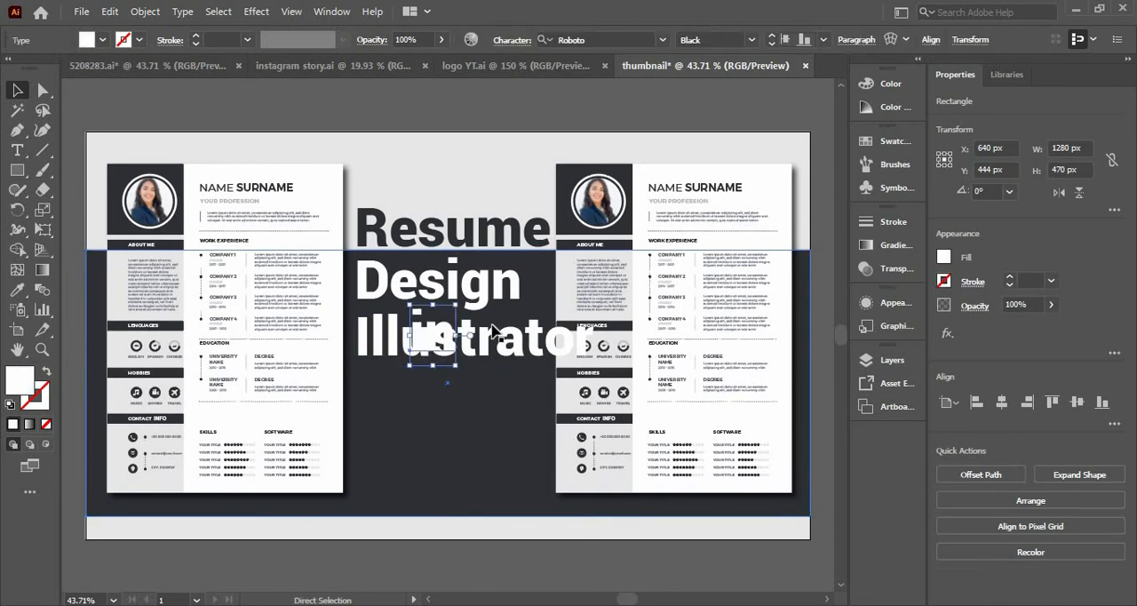
left_click_drag(494, 330, 498, 384)
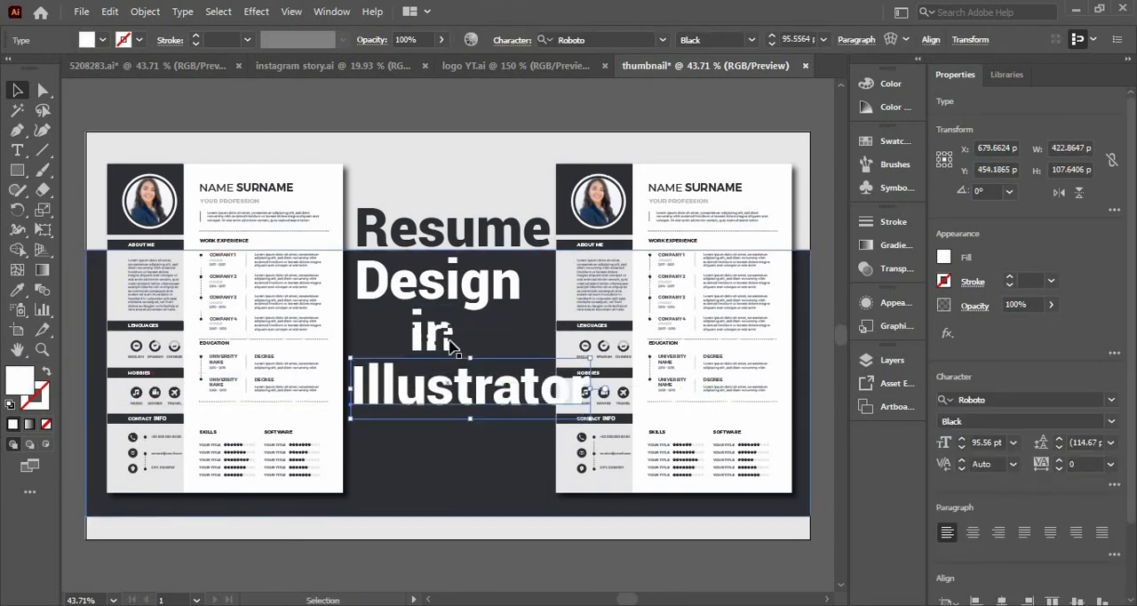
left_click_drag(453, 346, 400, 351)
Shift "Illustrator" to start beneath "in" and scale it down to about 76 pt so it fits between the resumes.
left_click_drag(408, 397, 422, 403)
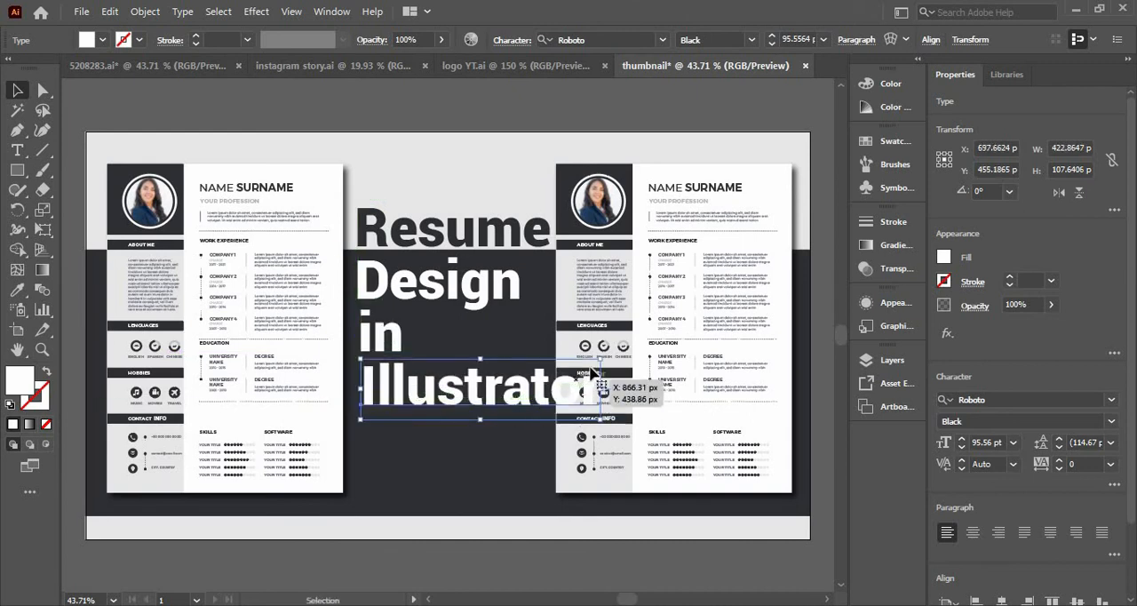
left_click_drag(605, 359, 560, 372)
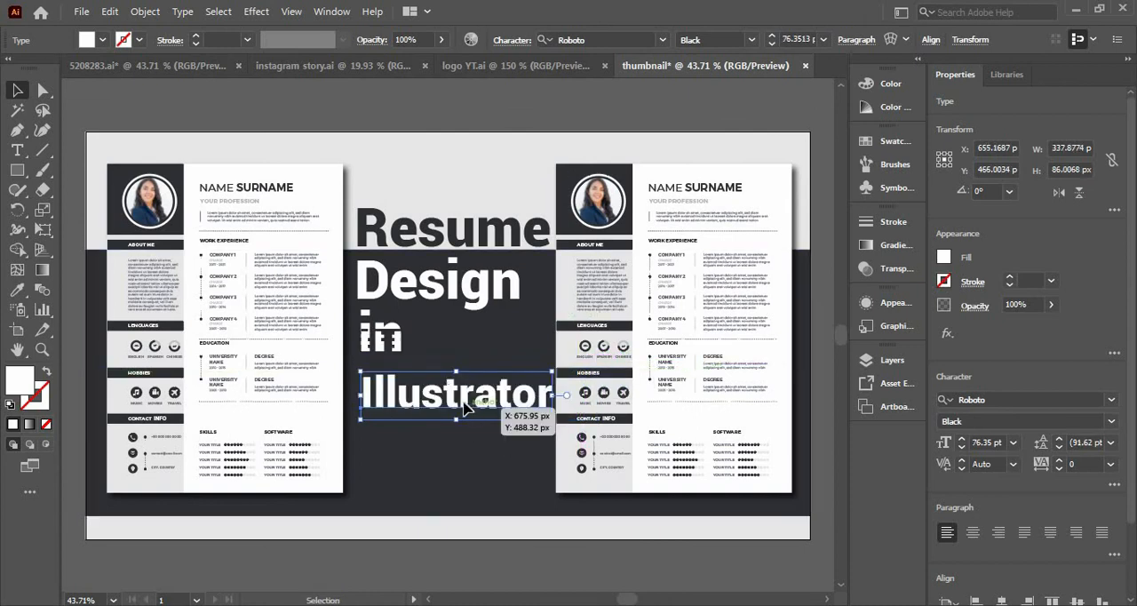